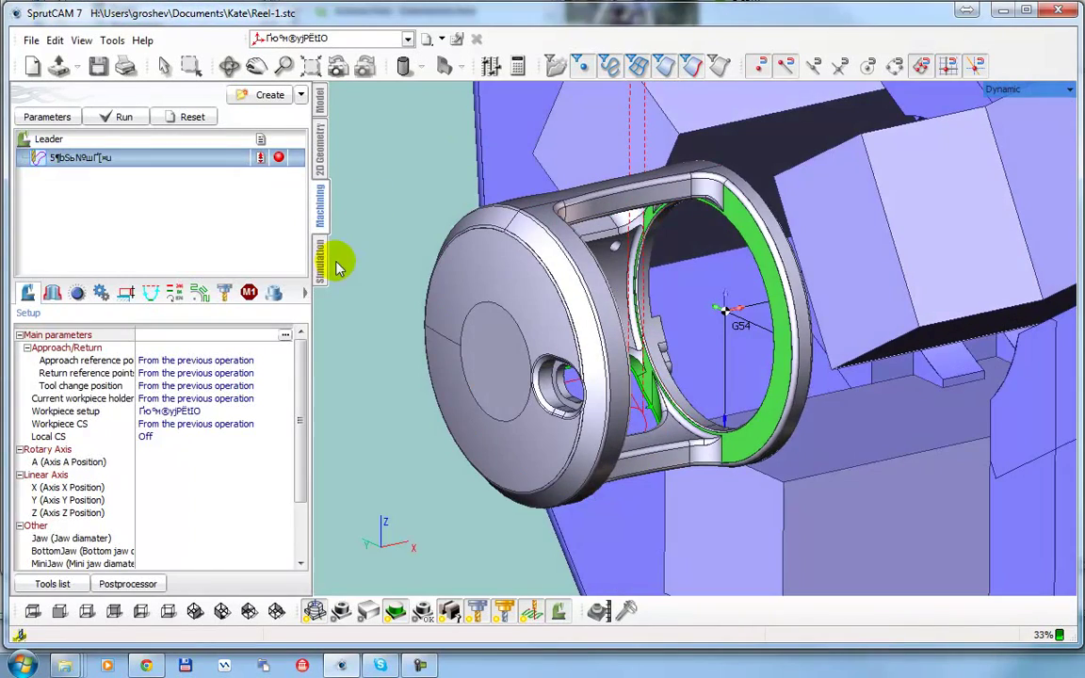
# Step: Delete the Tube Around Part item from the workpiece definition of the root Leader machining node
pyautogui.click(320, 259)
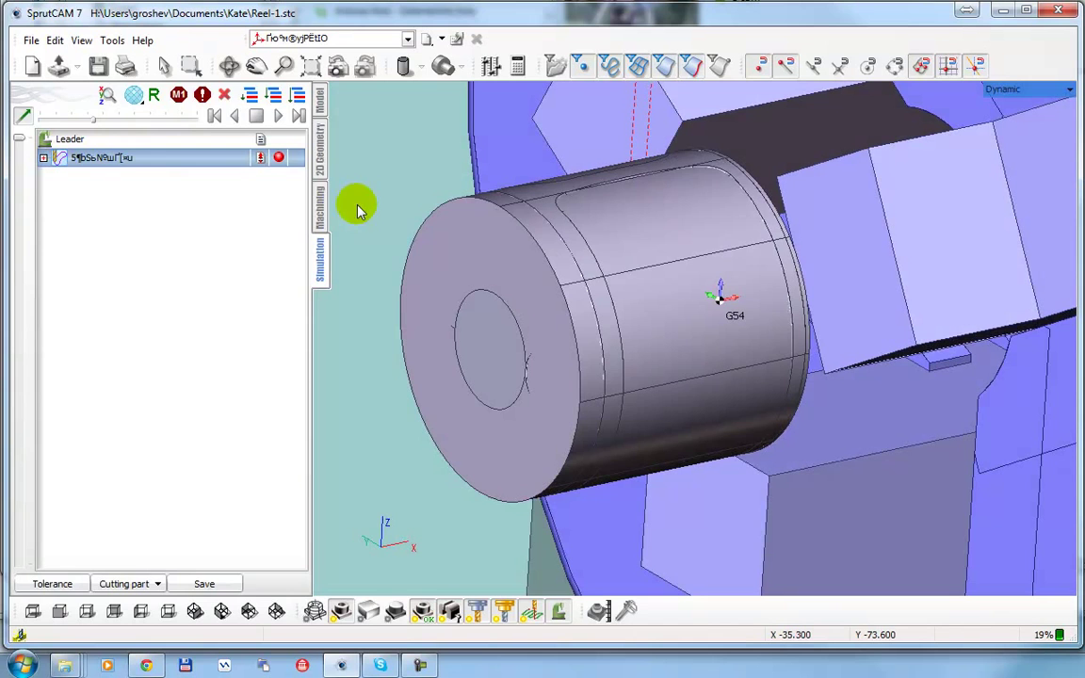
pyautogui.click(321, 203)
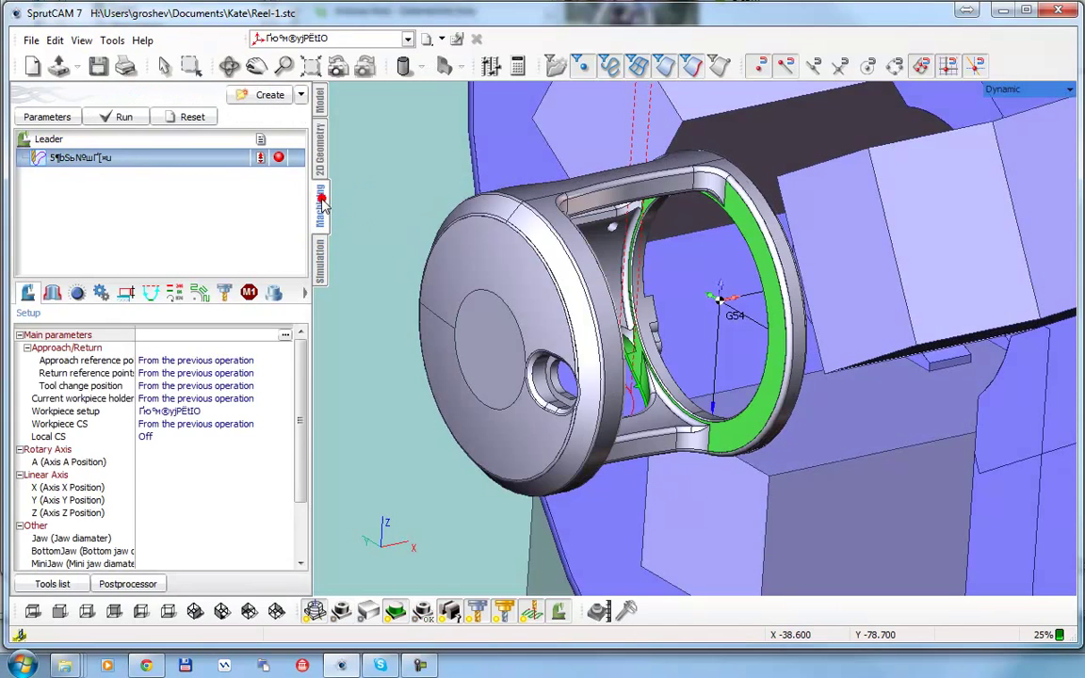
pyautogui.click(47, 140)
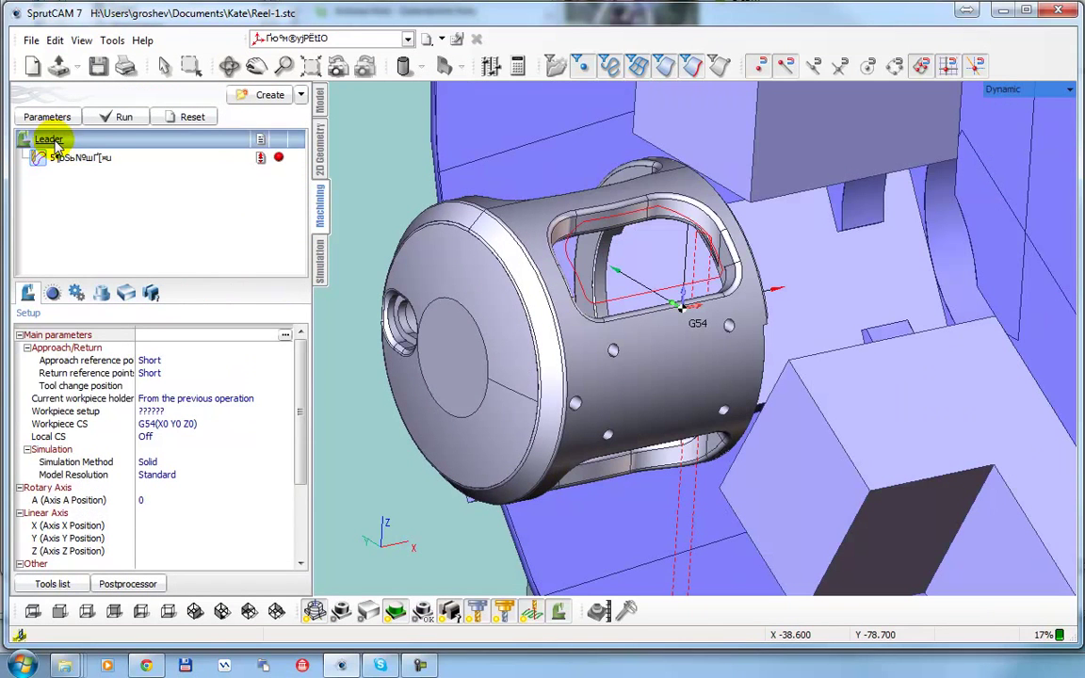
pyautogui.click(125, 293)
pyautogui.click(95, 369)
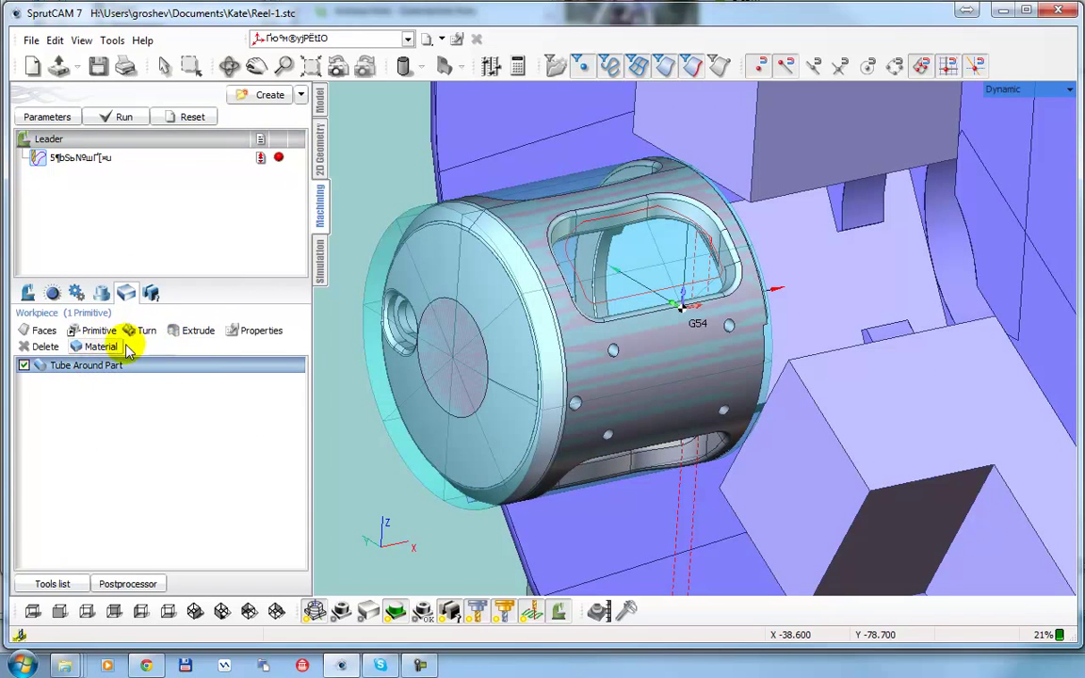
pyautogui.click(43, 347)
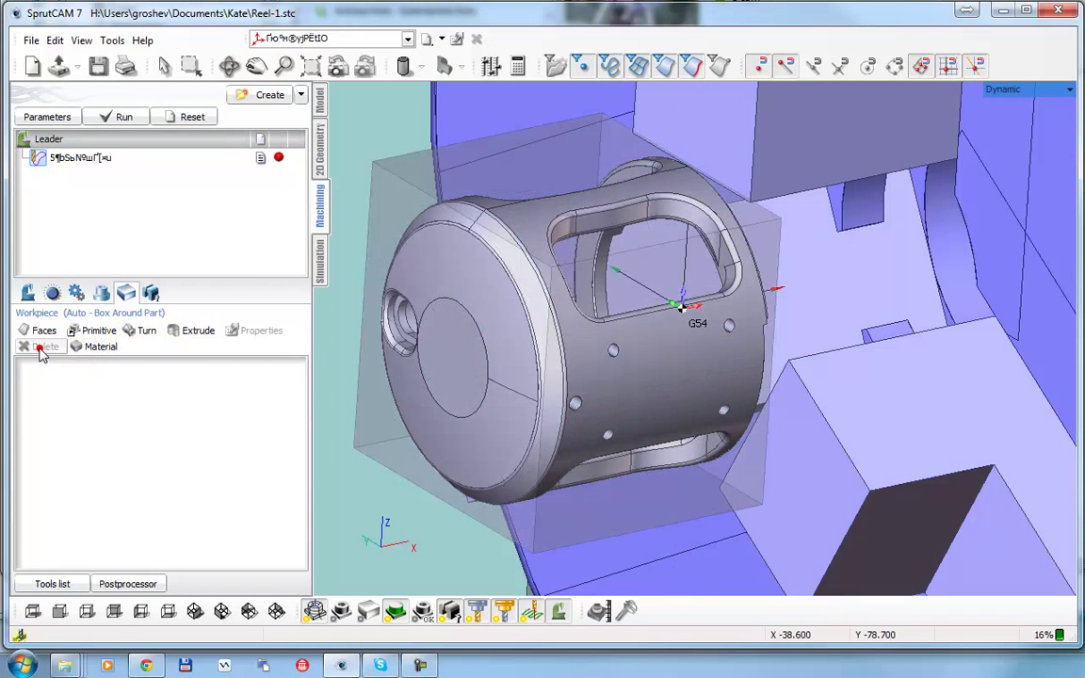
# Step: Add a Turn Envelope primitive defined around the part as the workpiece
pyautogui.click(97, 331)
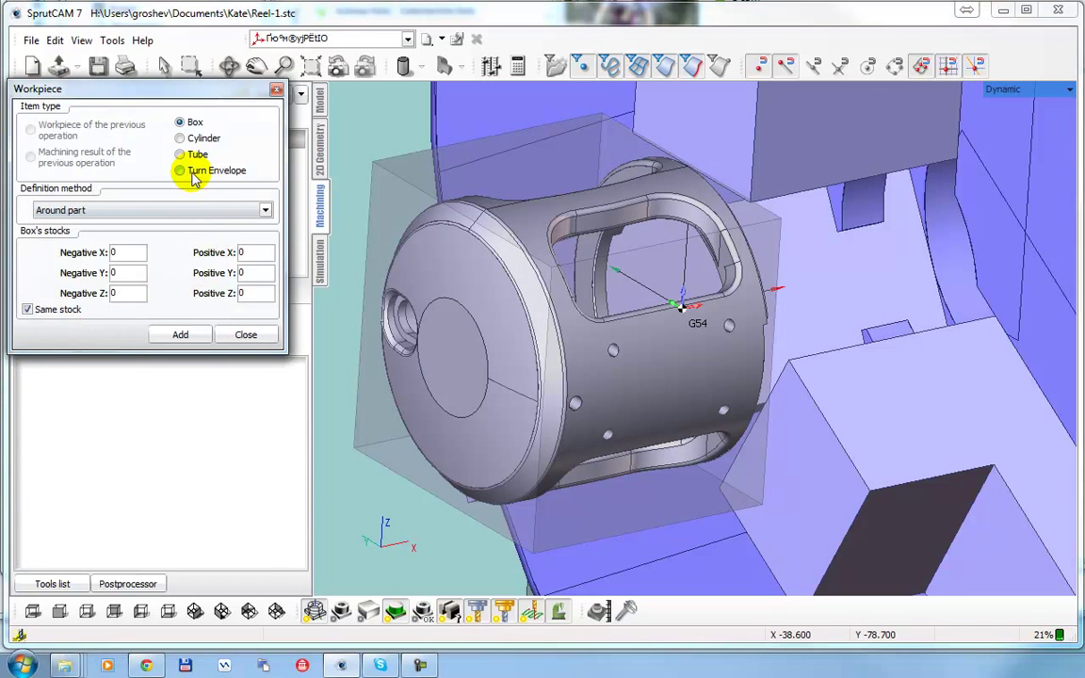
pyautogui.click(192, 176)
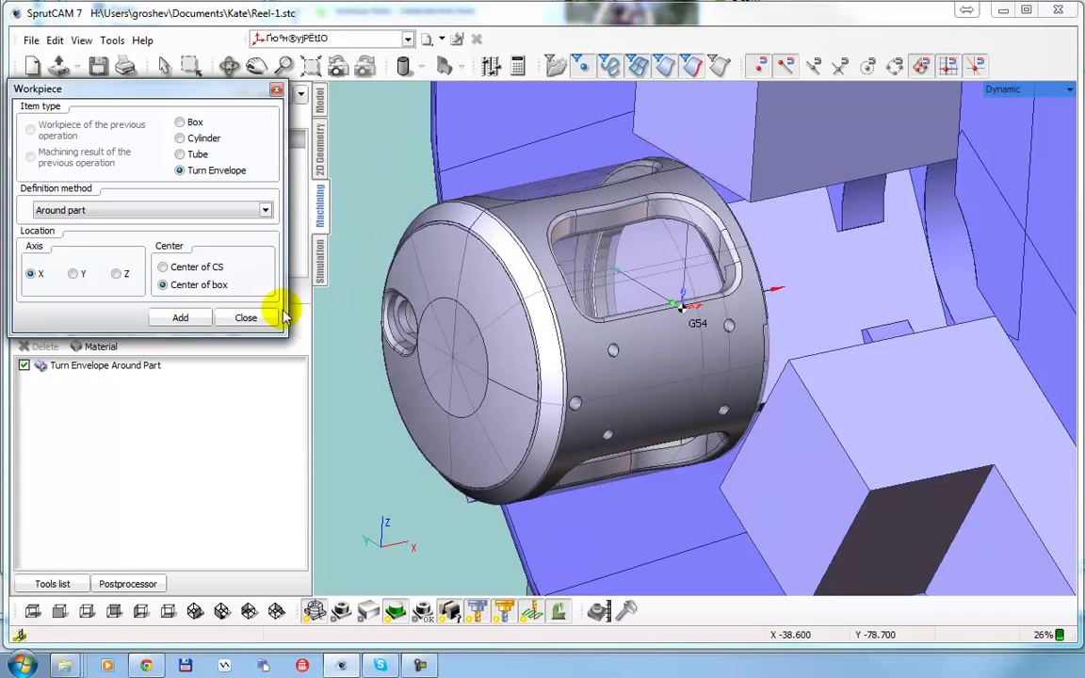
pyautogui.moveTo(612, 278); pyautogui.dragTo(578, 268, button='middle')
pyautogui.click(246, 318)
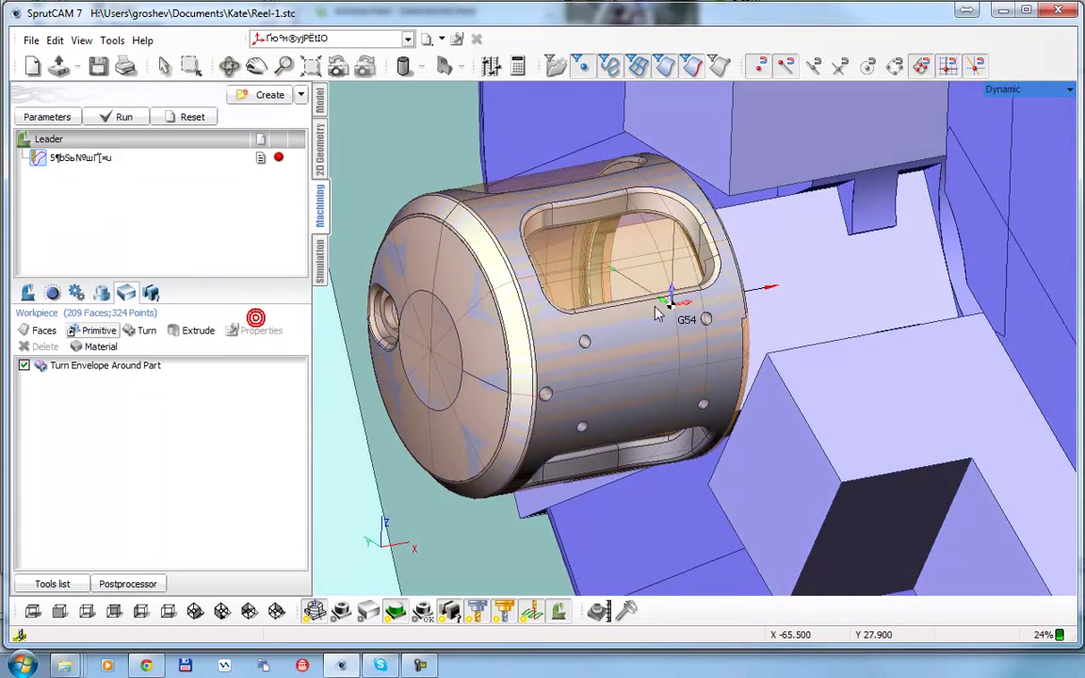
# Step: Hide the machine model in machining mode so only the part and its workpiece are displayed
pyautogui.click(562, 613)
pyautogui.moveTo(671, 405); pyautogui.dragTo(773, 388, button='middle')
pyautogui.scroll(4, 693, 307)
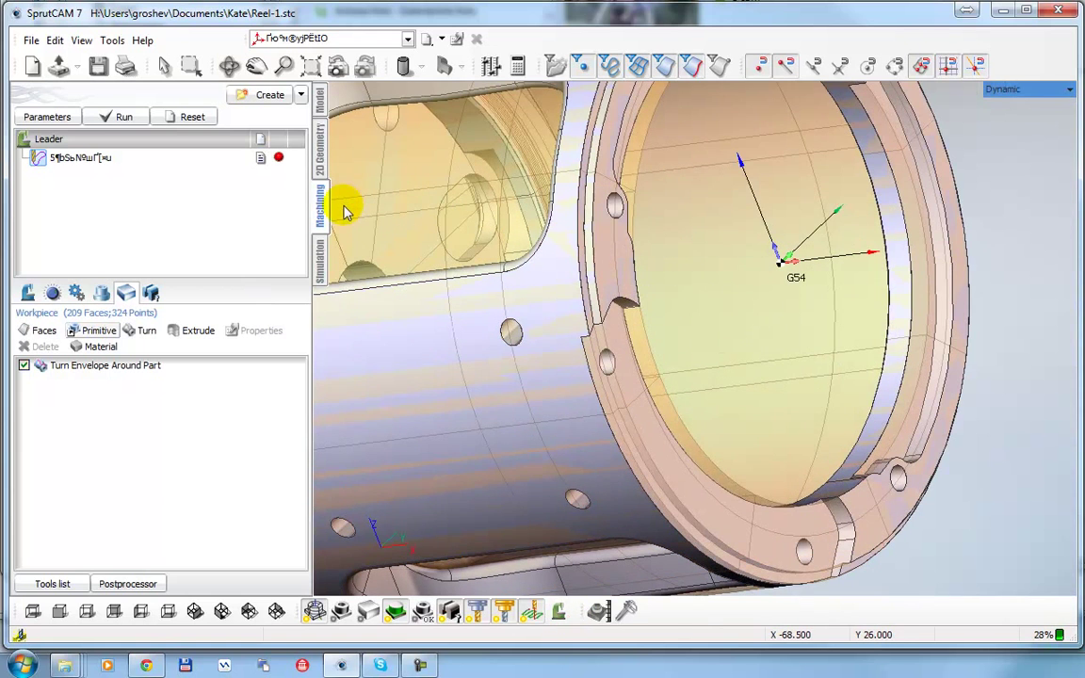
# Step: Hide the machine model in simulation mode and inspect the turn-envelope workpiece from its open end
pyautogui.click(320, 258)
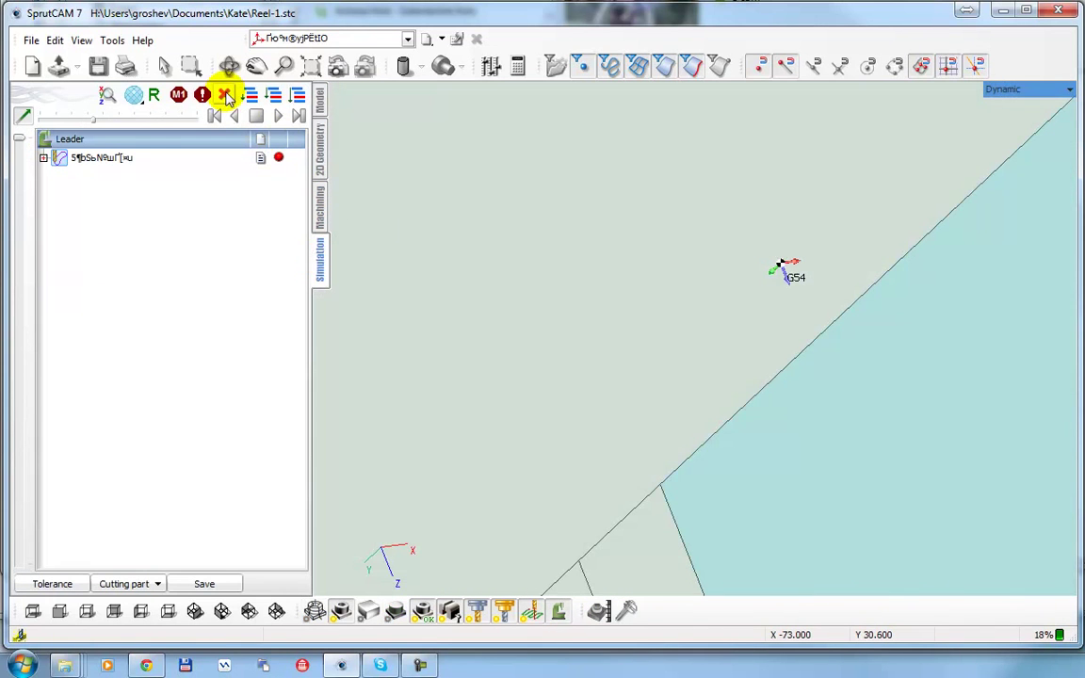
pyautogui.scroll(-4, 407, 207)
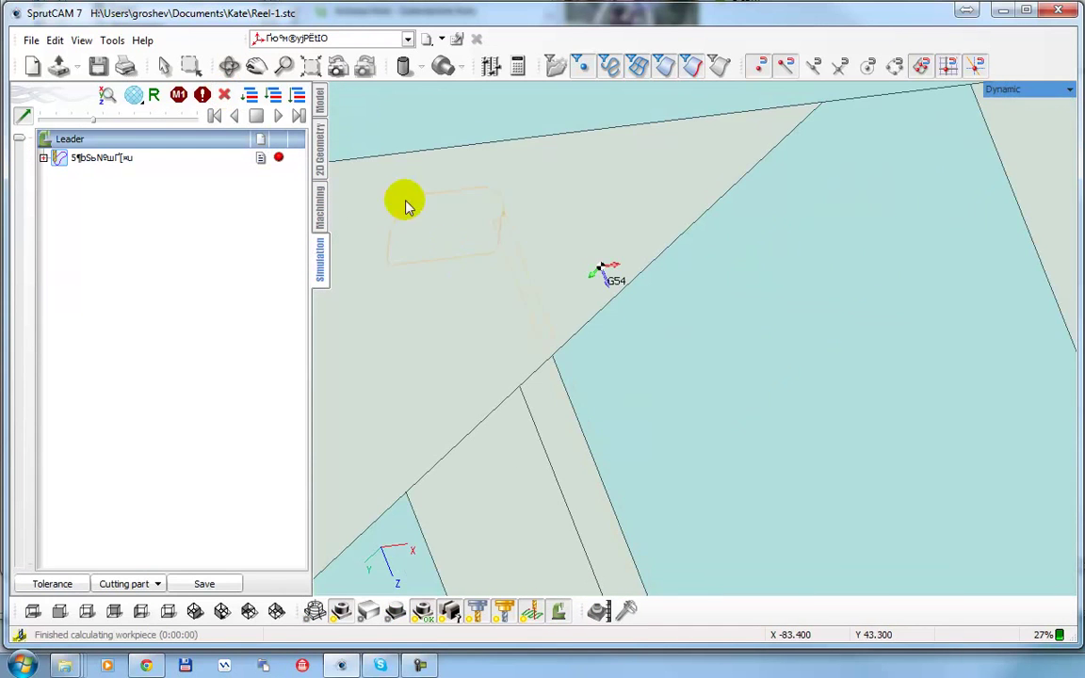
pyautogui.click(559, 613)
pyautogui.moveTo(567, 314); pyautogui.dragTo(581, 284, button='middle')
pyautogui.moveTo(599, 350); pyautogui.dragTo(639, 413)
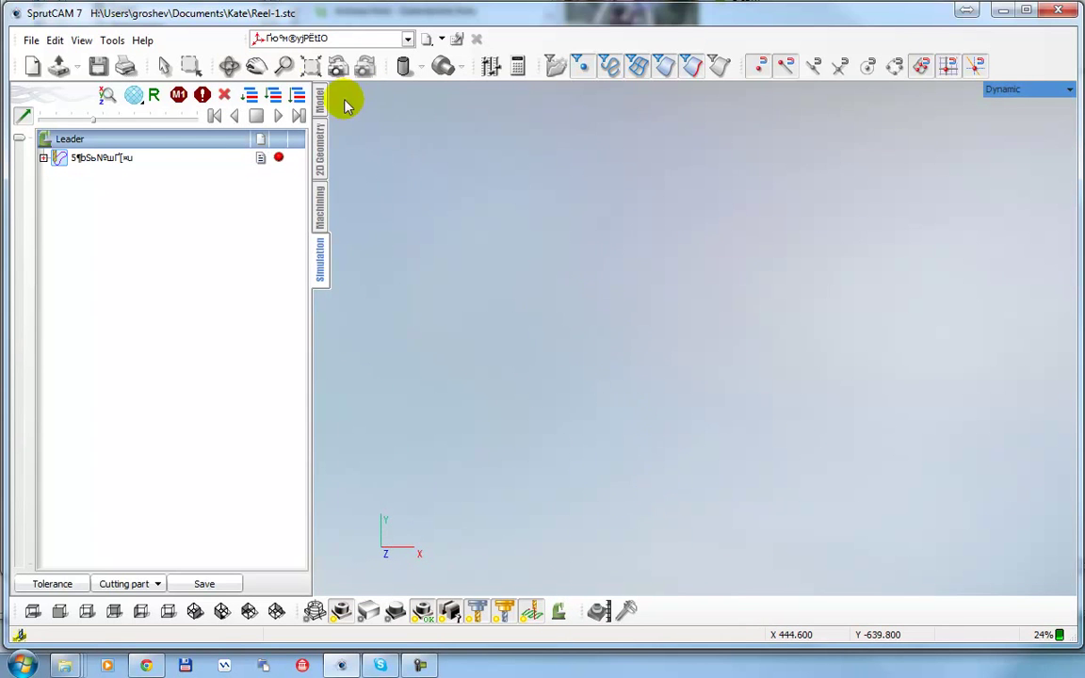
pyautogui.click(311, 66)
pyautogui.moveTo(635, 285); pyautogui.dragTo(467, 359)
pyautogui.scroll(5, 578, 304)
pyautogui.moveTo(586, 300); pyautogui.dragTo(633, 360, button='middle')
# Step: Show the job assignment of the milling operation under Leader, with the side panel widened enough to read the chain name
pyautogui.click(320, 202)
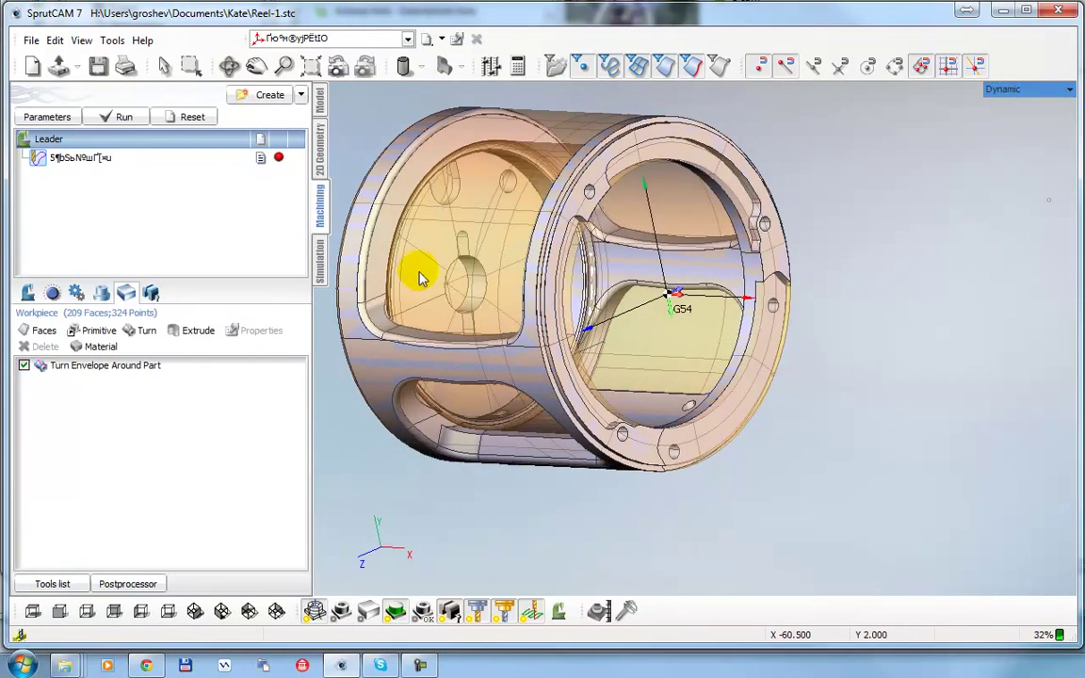
pyautogui.click(109, 159)
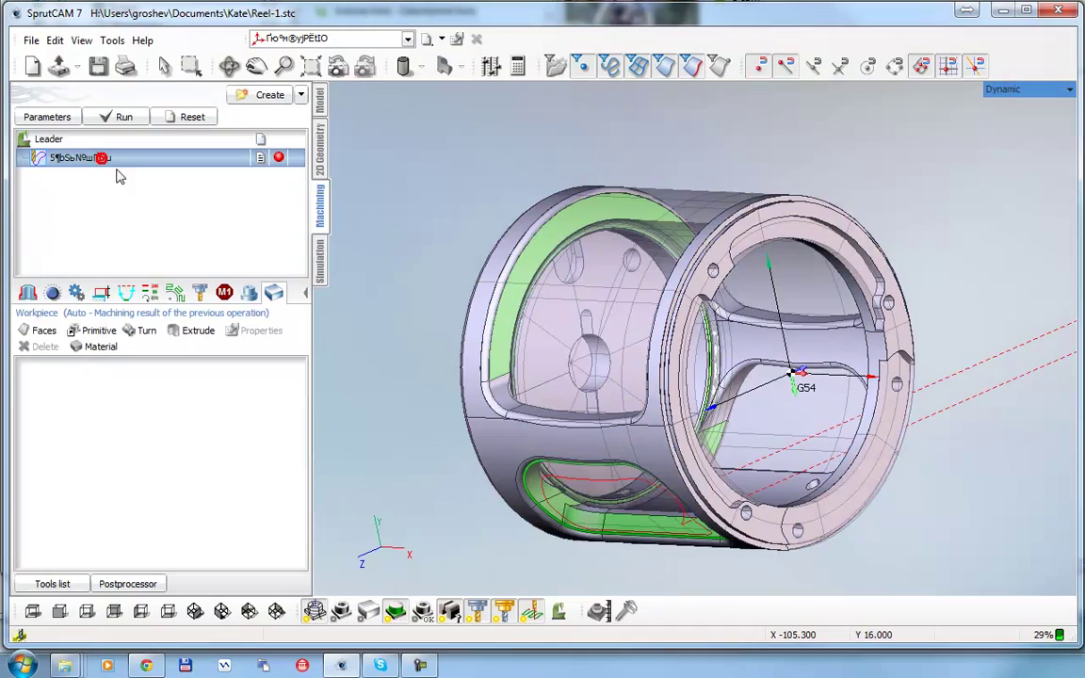
pyautogui.moveTo(473, 275); pyautogui.dragTo(663, 383)
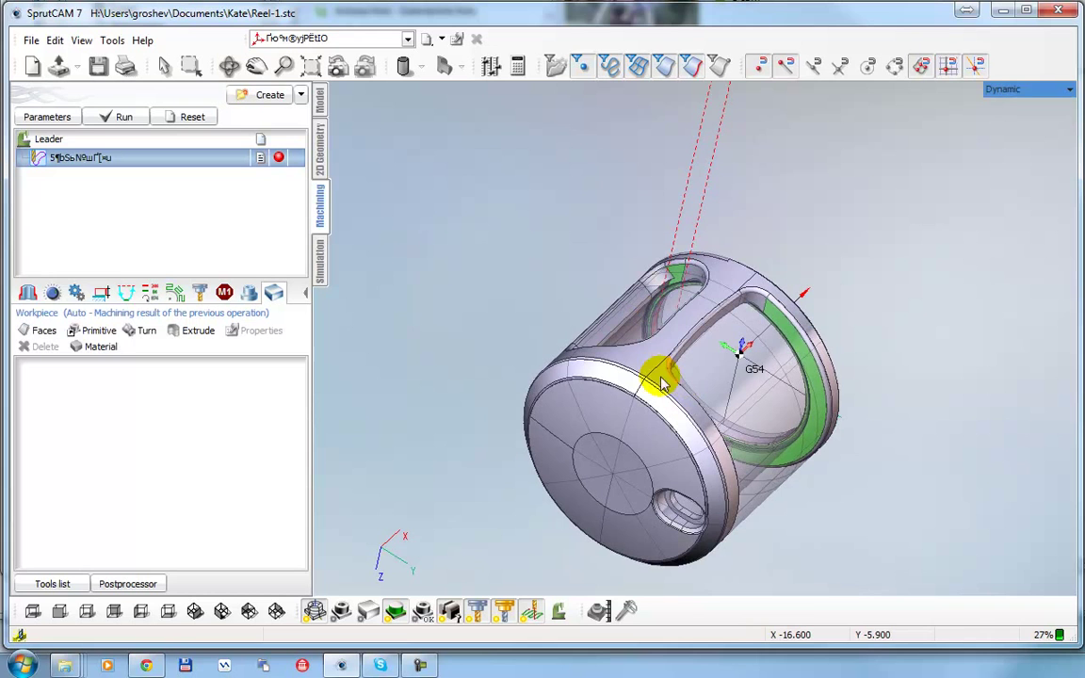
pyautogui.moveTo(309, 226); pyautogui.dragTo(356, 220)
pyautogui.click(52, 293)
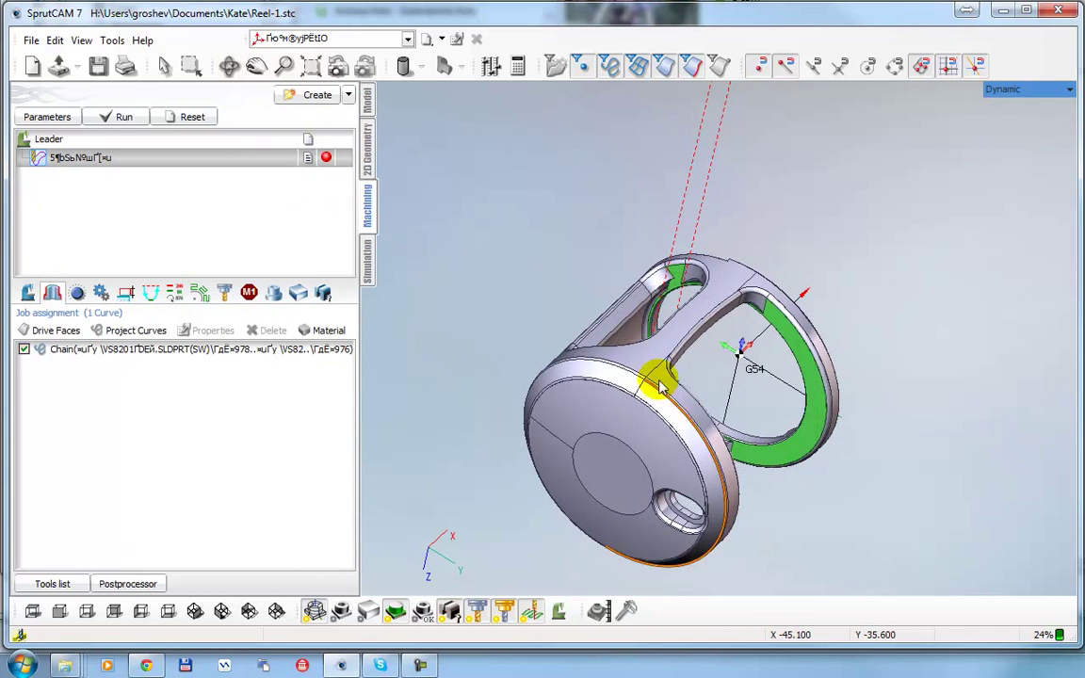
# Step: Examine the operation's drive chain and toolpath around the part's side window opening
pyautogui.moveTo(663, 386); pyautogui.dragTo(642, 359)
pyautogui.scroll(5, 582, 350)
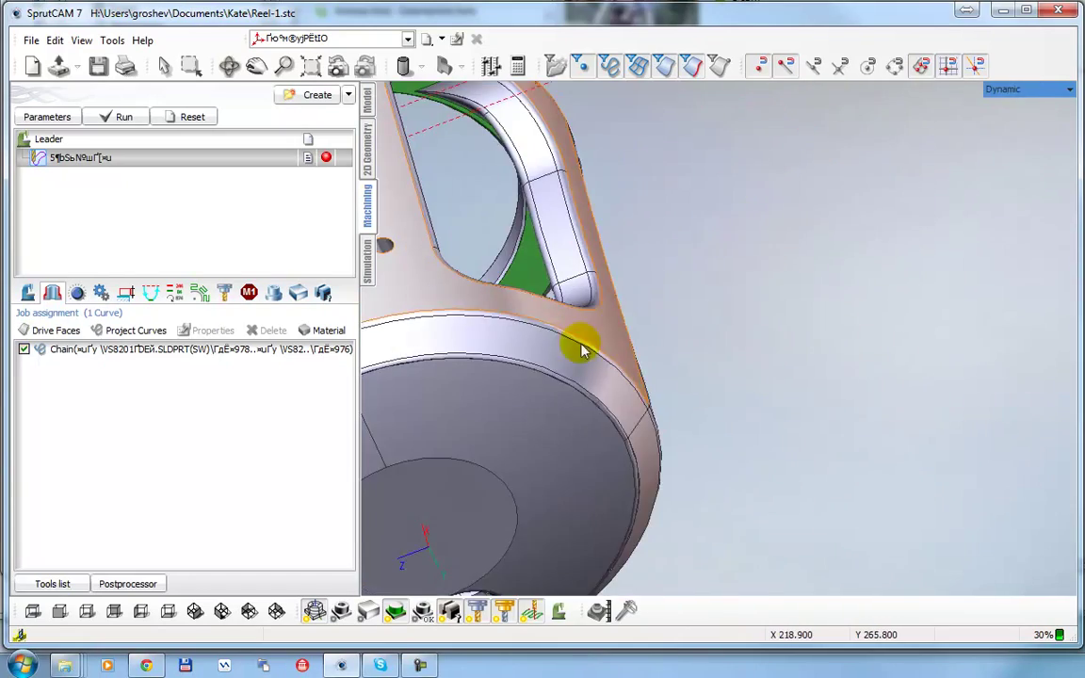
pyautogui.scroll(-2, 582, 350)
pyautogui.moveTo(582, 351); pyautogui.dragTo(624, 342, button='middle')
pyautogui.moveTo(541, 346); pyautogui.dragTo(692, 365, button='middle')
pyautogui.moveTo(692, 365); pyautogui.dragTo(701, 293, button='middle')
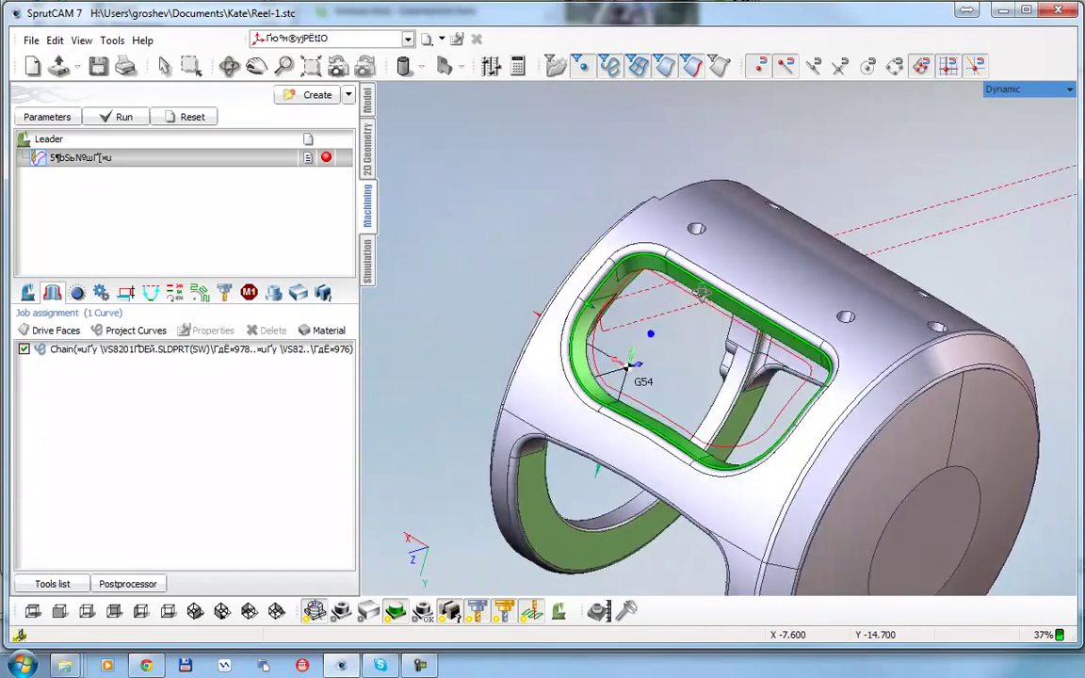
pyautogui.moveTo(702, 293); pyautogui.dragTo(666, 249)
pyautogui.scroll(3, 641, 254)
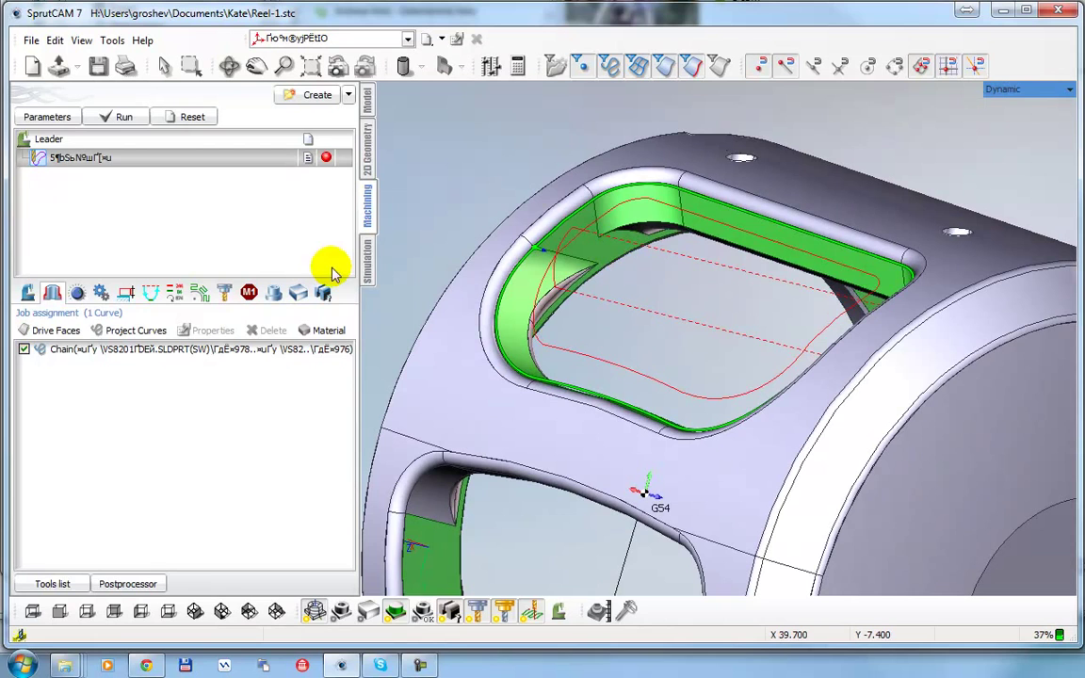
# Step: Check the simulation workpiece against the toolpath in the area of the side window
pyautogui.click(367, 263)
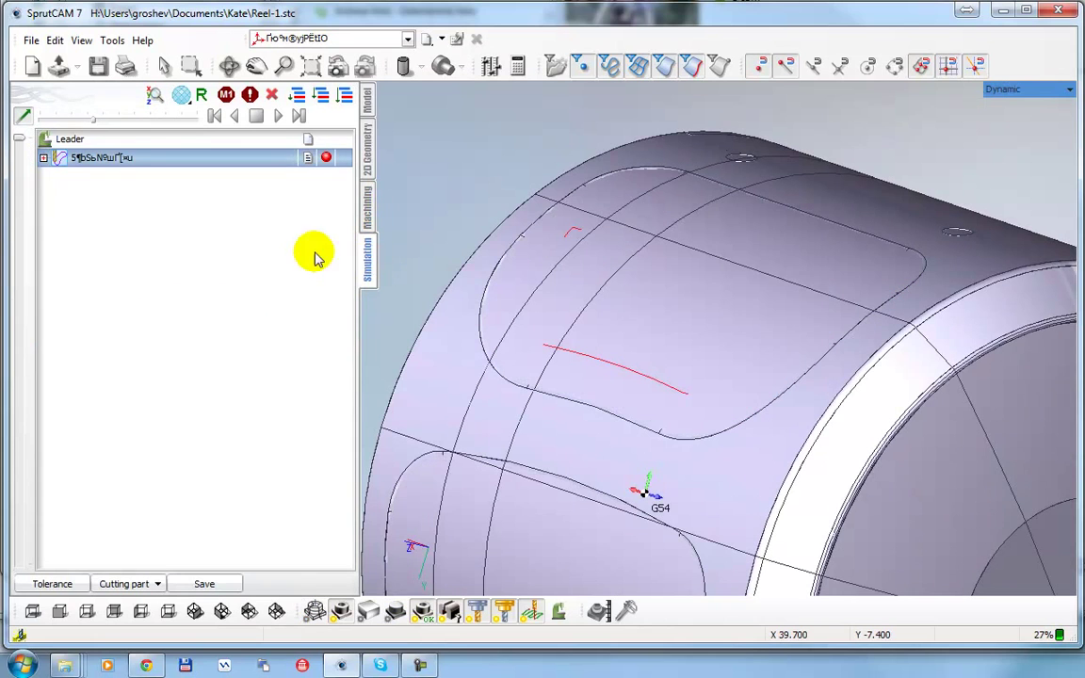
pyautogui.moveTo(584, 311); pyautogui.dragTo(635, 339)
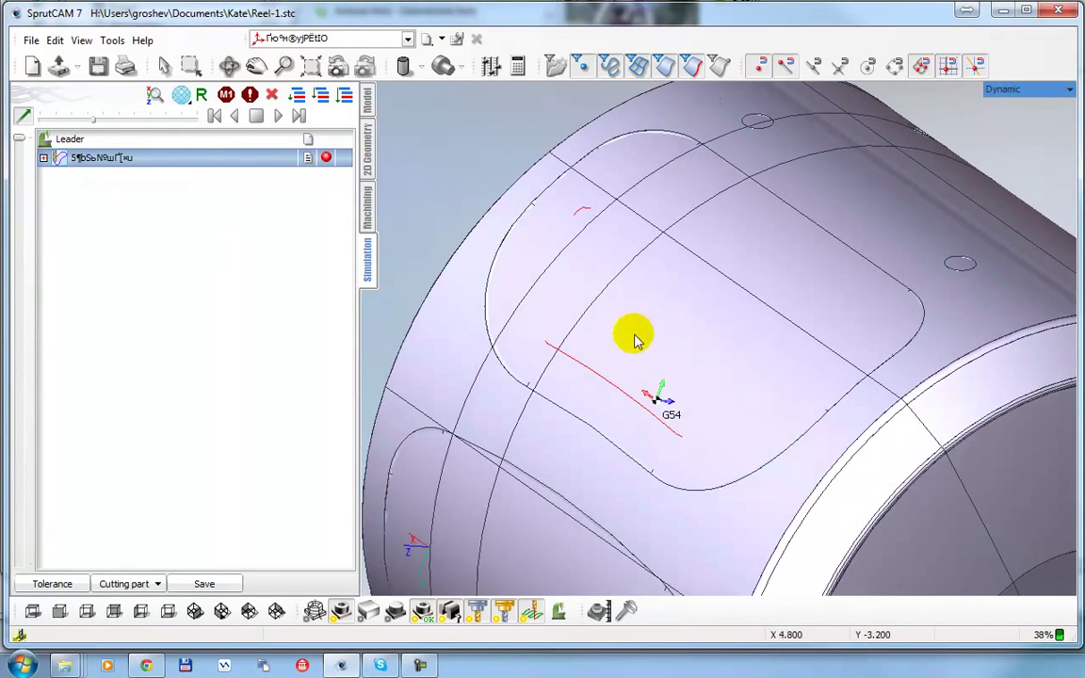
pyautogui.scroll(-2, 569, 299)
pyautogui.moveTo(516, 269); pyautogui.dragTo(622, 356)
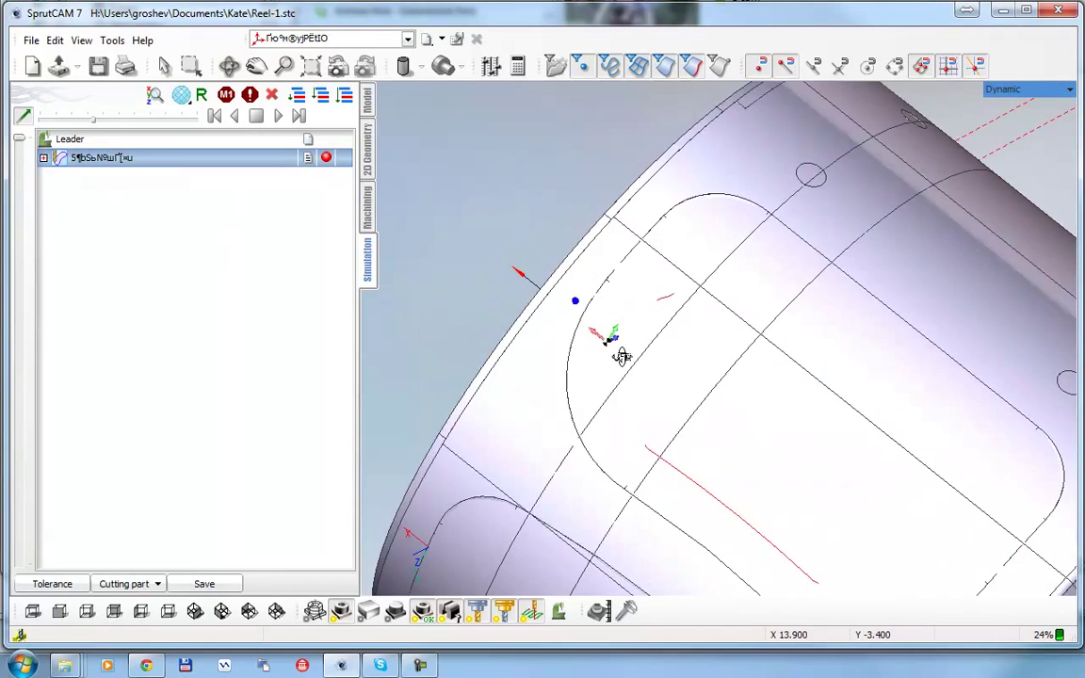
pyautogui.moveTo(622, 356); pyautogui.dragTo(569, 318, button='middle')
pyautogui.click(366, 212)
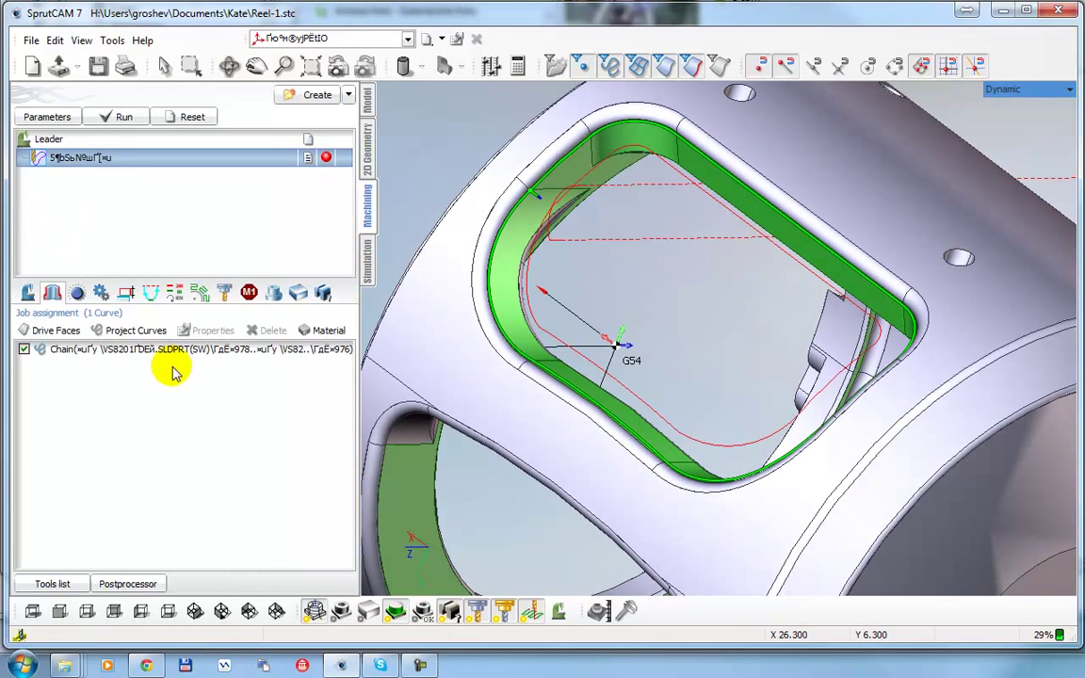
# Step: Enable Inverse tool axis direction for flank contact in the operation's strategy, then reset and recalculate the toolpath
pyautogui.click(54, 122)
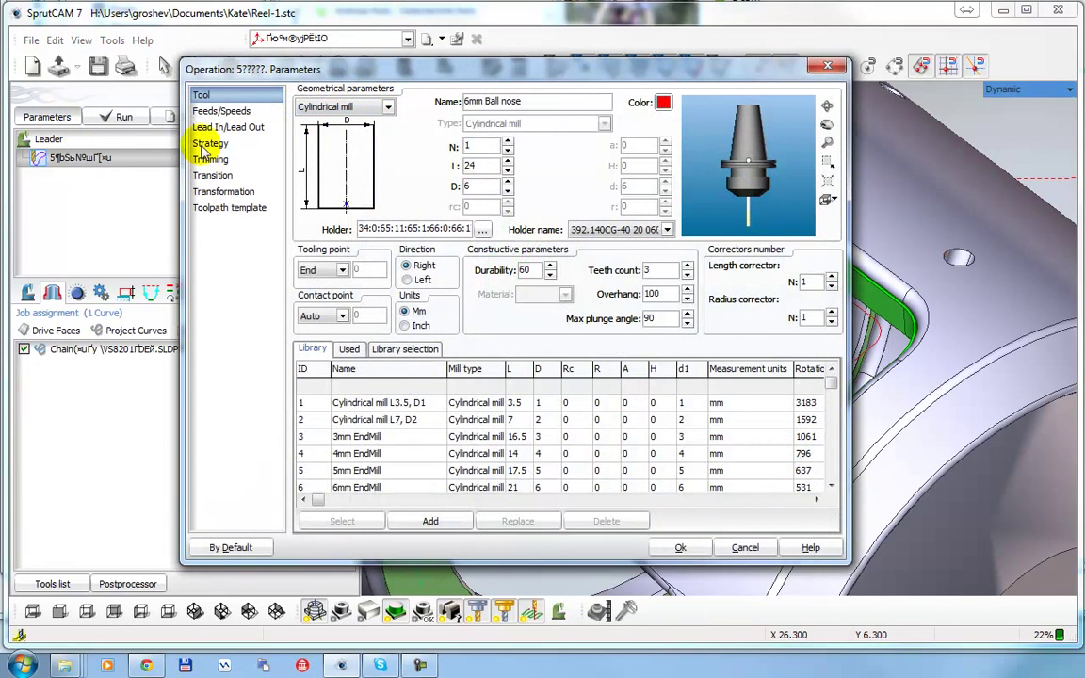
pyautogui.click(209, 143)
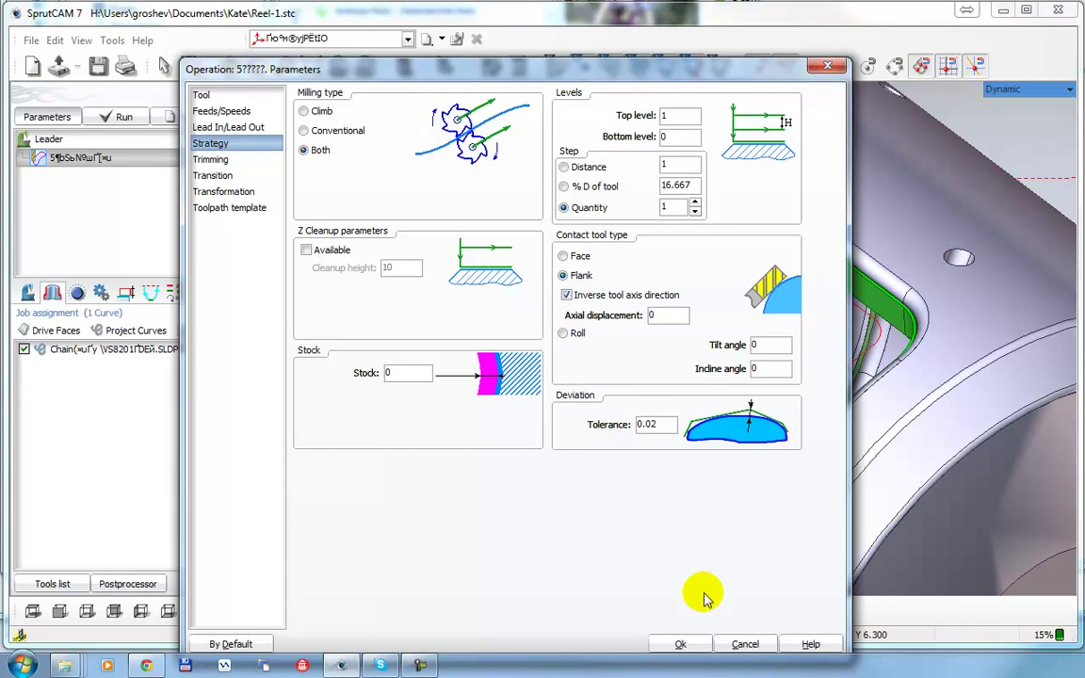
pyautogui.click(680, 645)
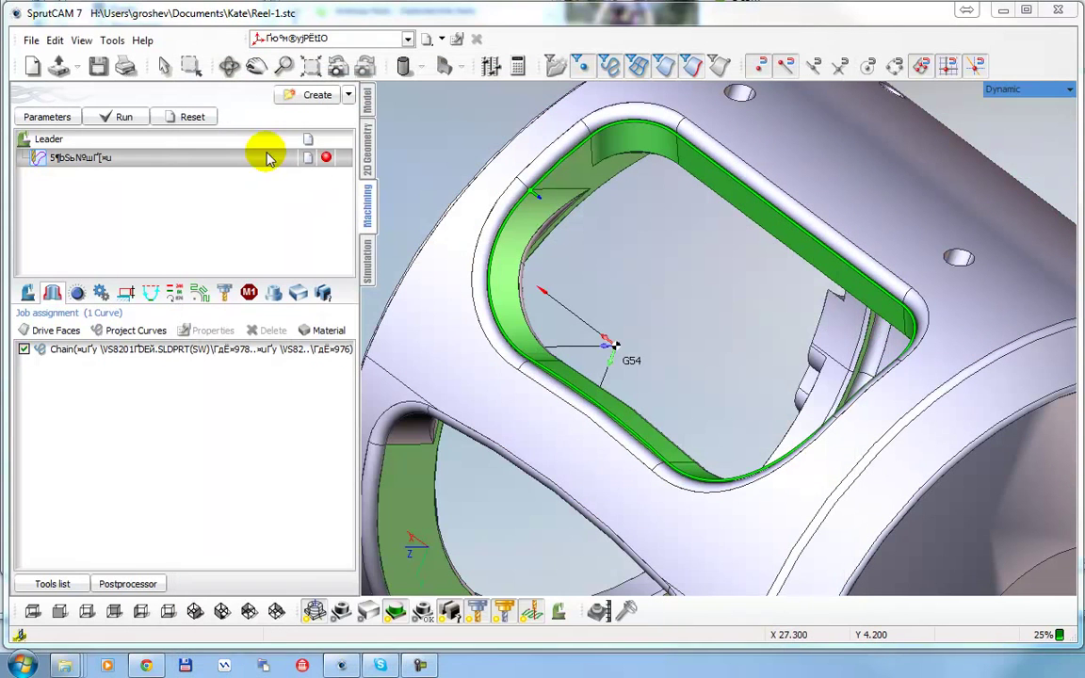
pyautogui.click(182, 123)
pyautogui.click(115, 113)
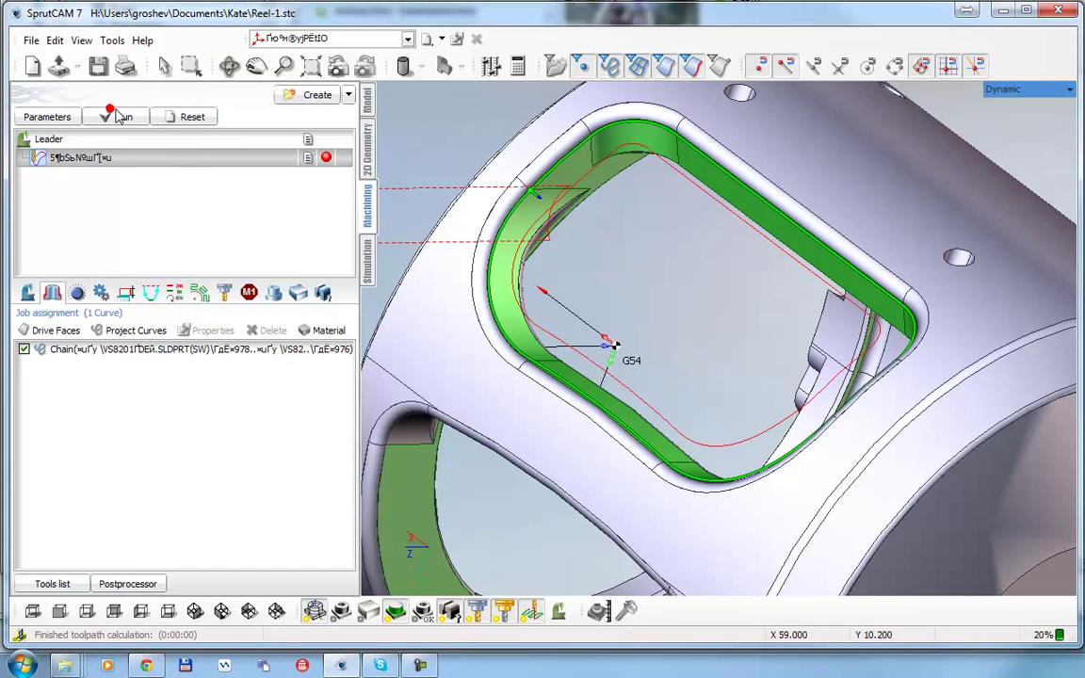
pyautogui.scroll(-3, 658, 285)
pyautogui.moveTo(659, 286); pyautogui.dragTo(635, 277, button='middle')
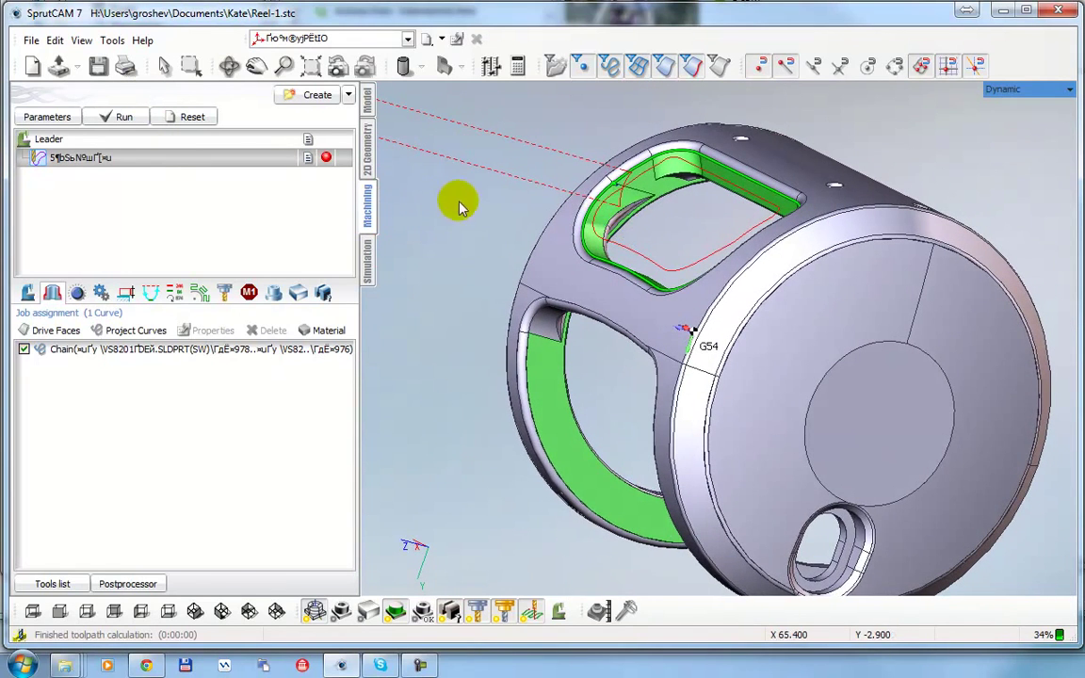
# Step: Simulate the side window milling while adjusting the movement speed, and return to the operation's toolpath in machining mode
pyautogui.click(369, 259)
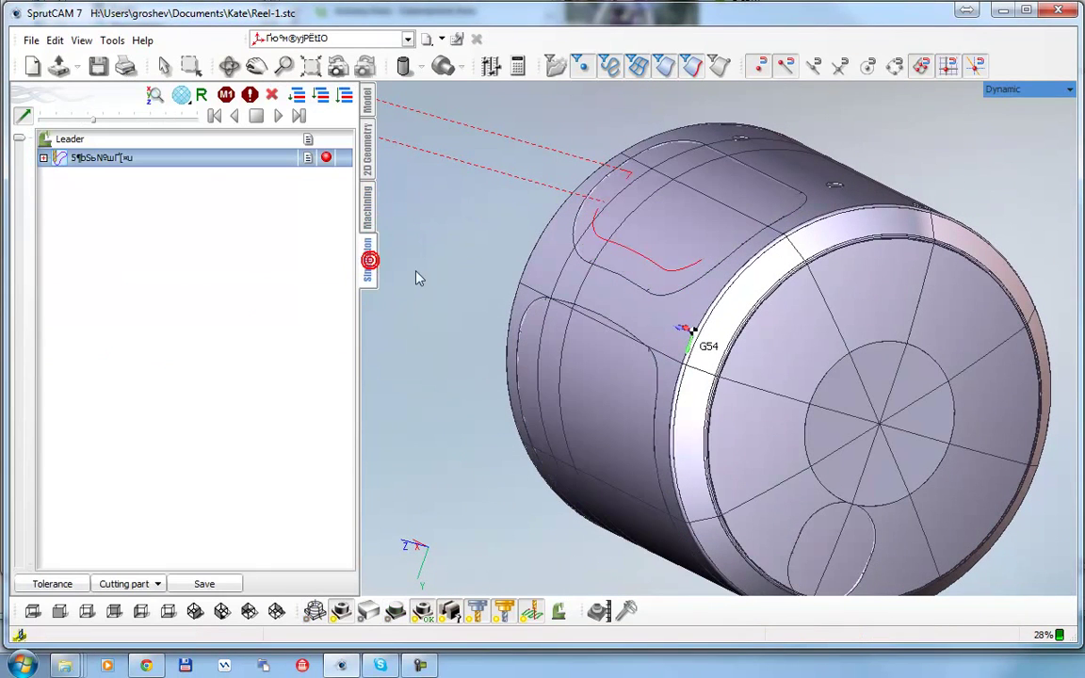
pyautogui.click(279, 117)
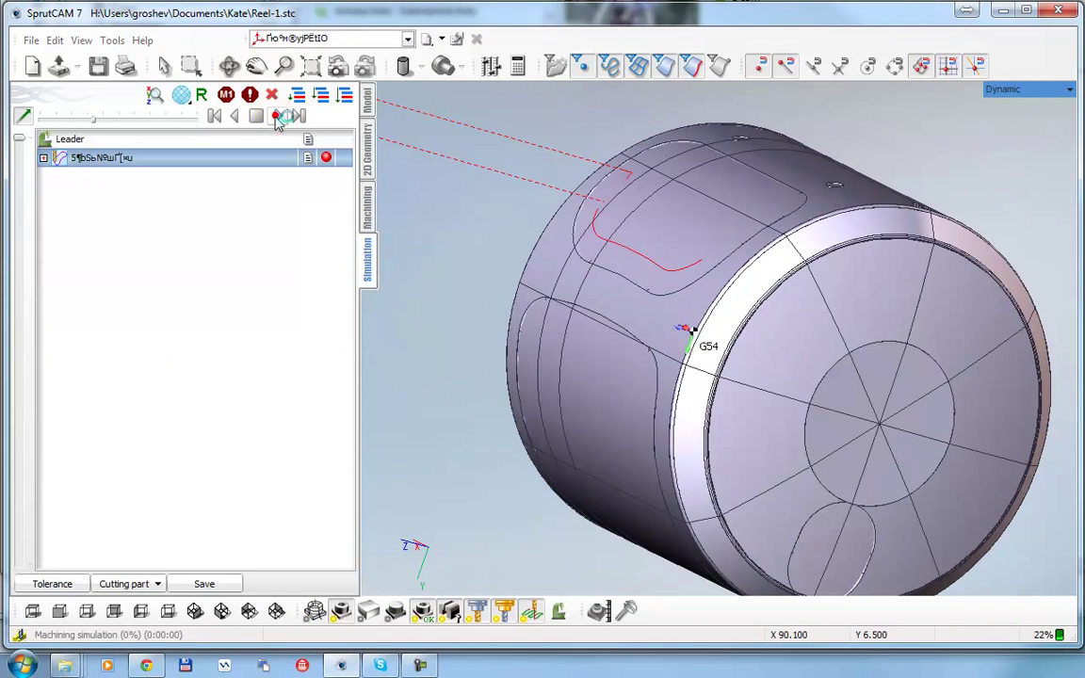
pyautogui.click(95, 120)
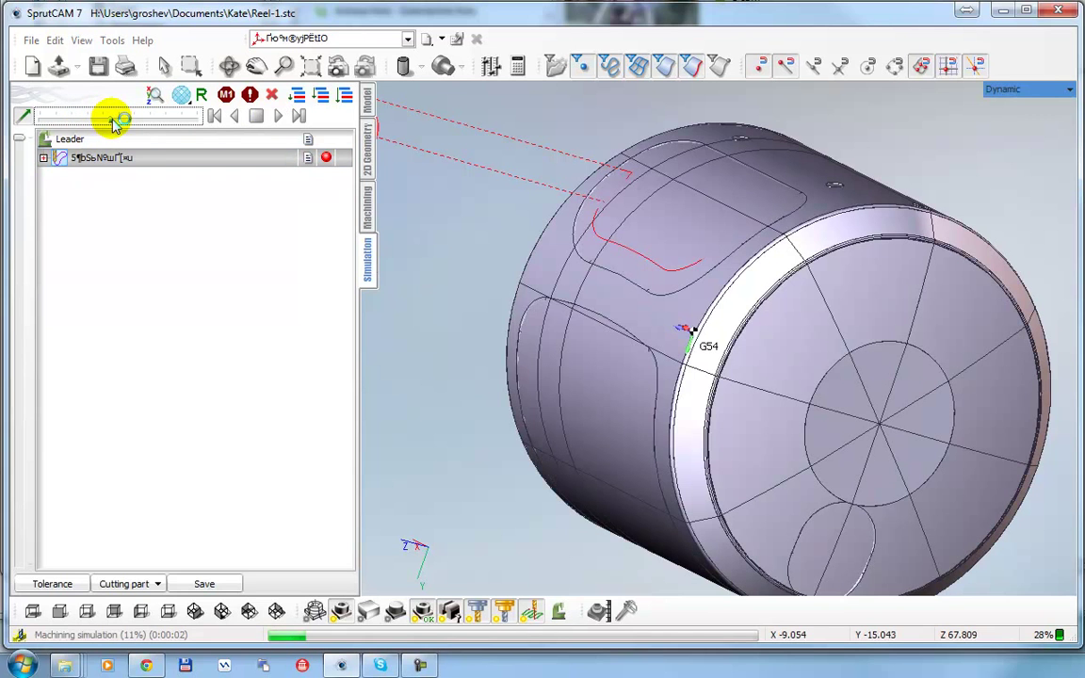
pyautogui.moveTo(112, 120); pyautogui.dragTo(96, 122)
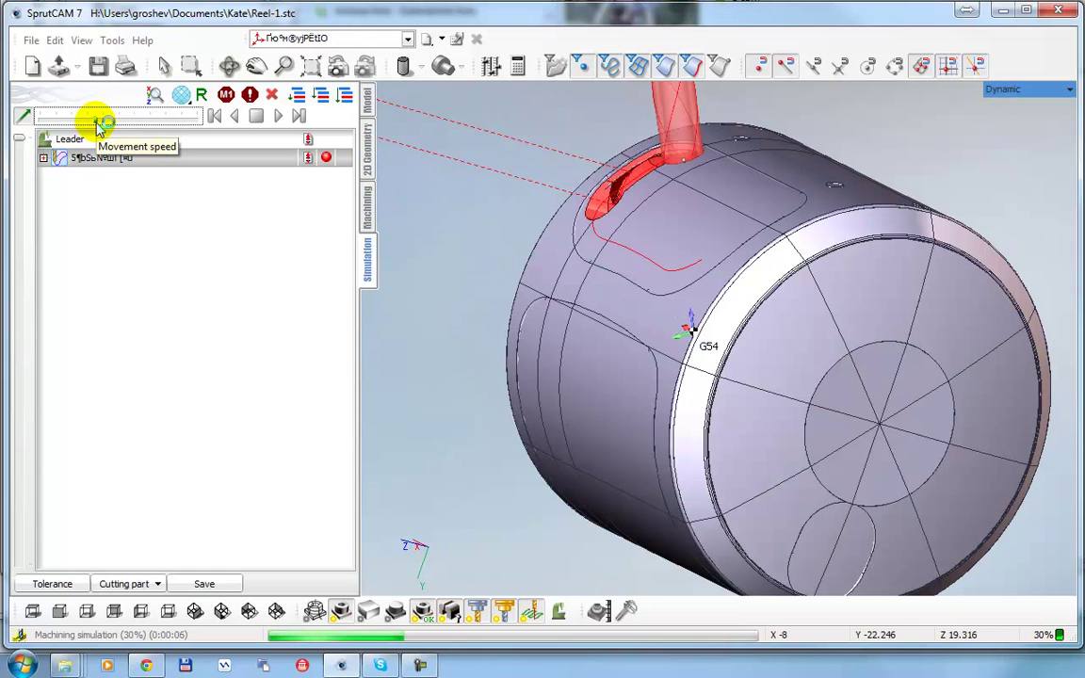
pyautogui.moveTo(99, 128); pyautogui.dragTo(120, 128)
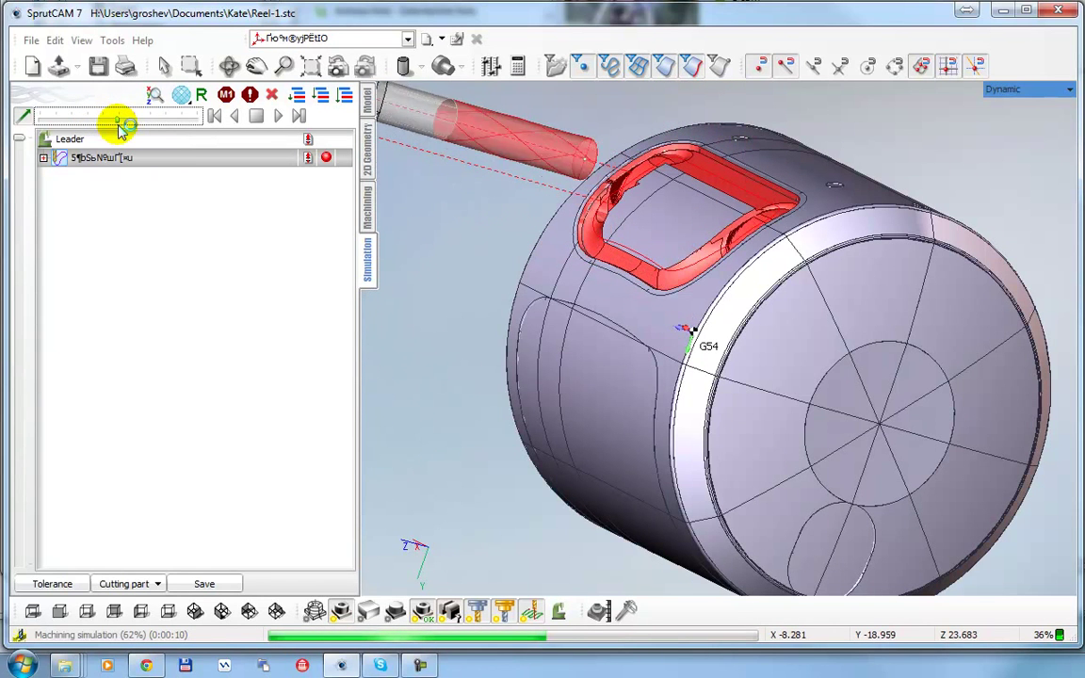
pyautogui.click(367, 209)
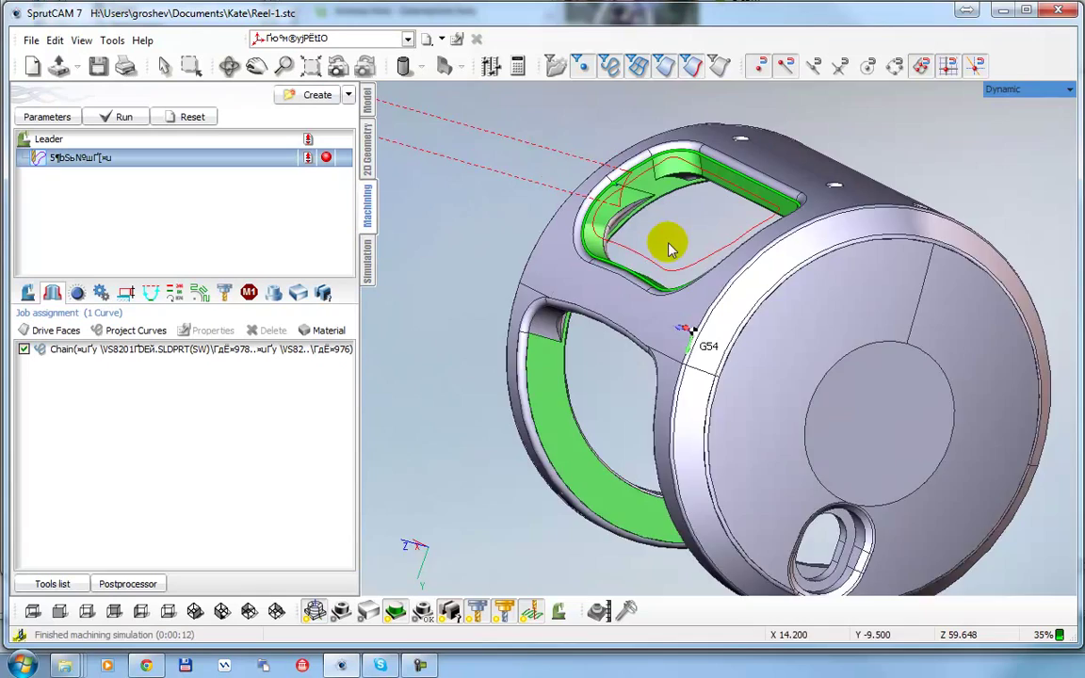
pyautogui.scroll(8, 669, 247)
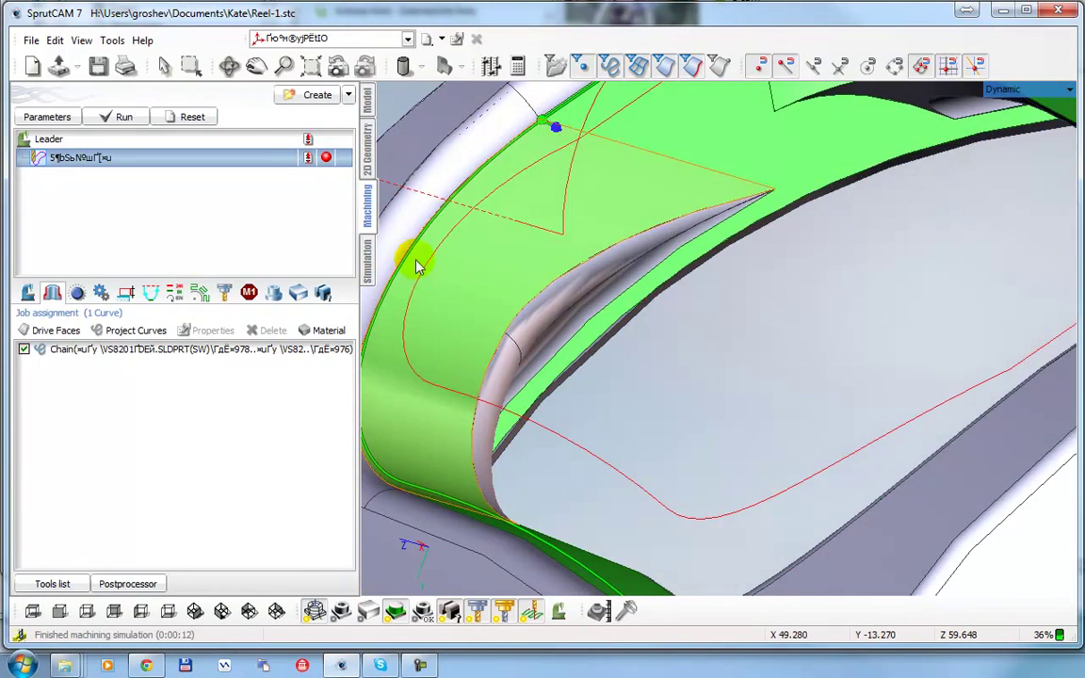
# Step: Set the flank contact's axial displacement to -6 in the operation's strategy, then reset and recalculate the toolpath
pyautogui.scroll(-4, 419, 266)
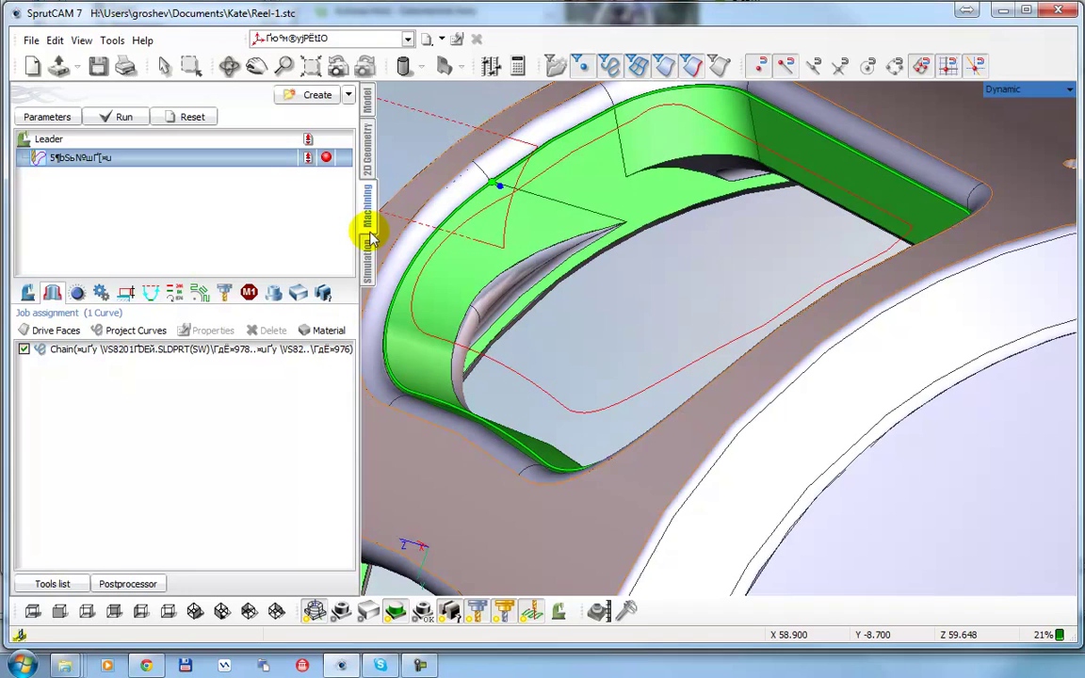
pyautogui.click(58, 118)
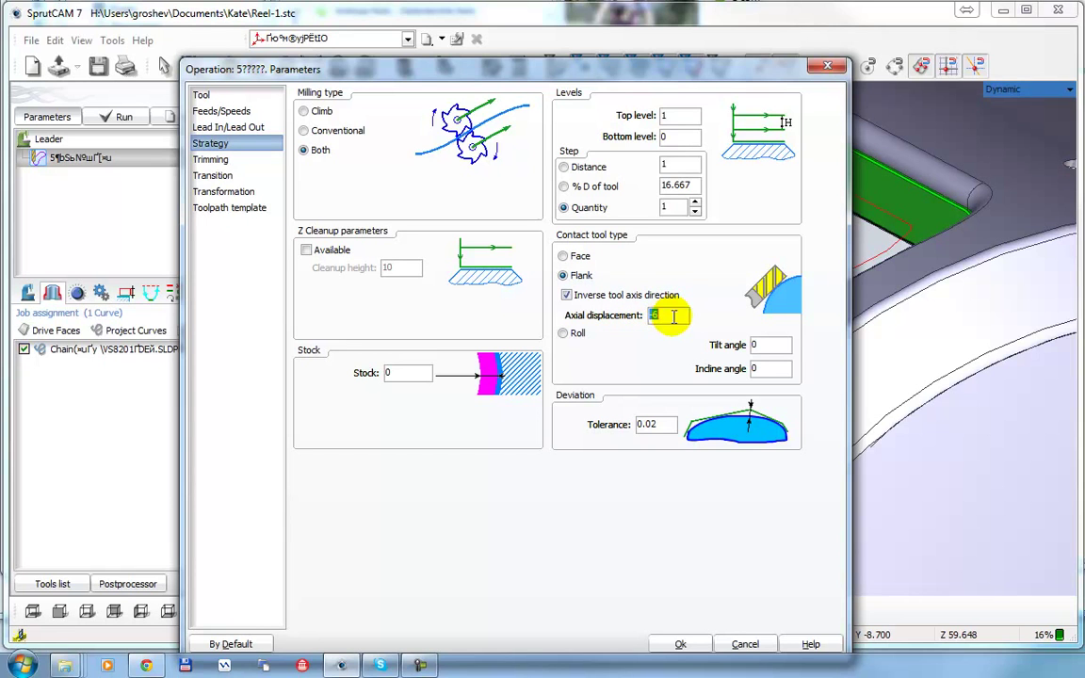
pyautogui.click(682, 644)
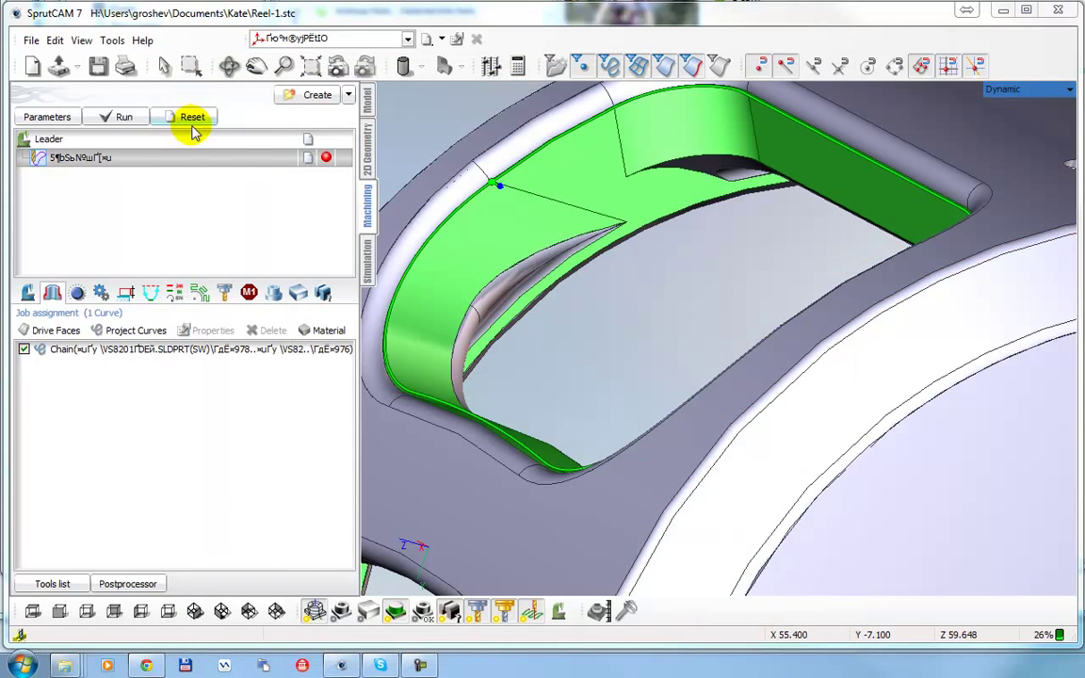
pyautogui.click(186, 116)
pyautogui.click(121, 119)
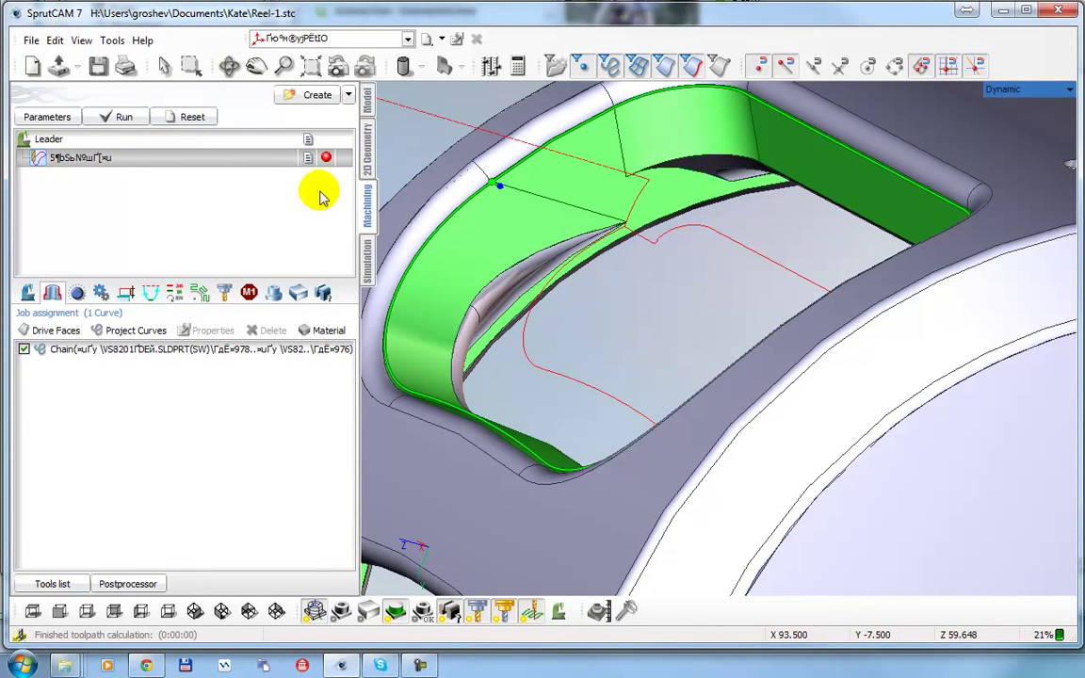
# Step: Clear the previous simulation result and simulate the side window milling with the recalculated toolpath
pyautogui.click(368, 269)
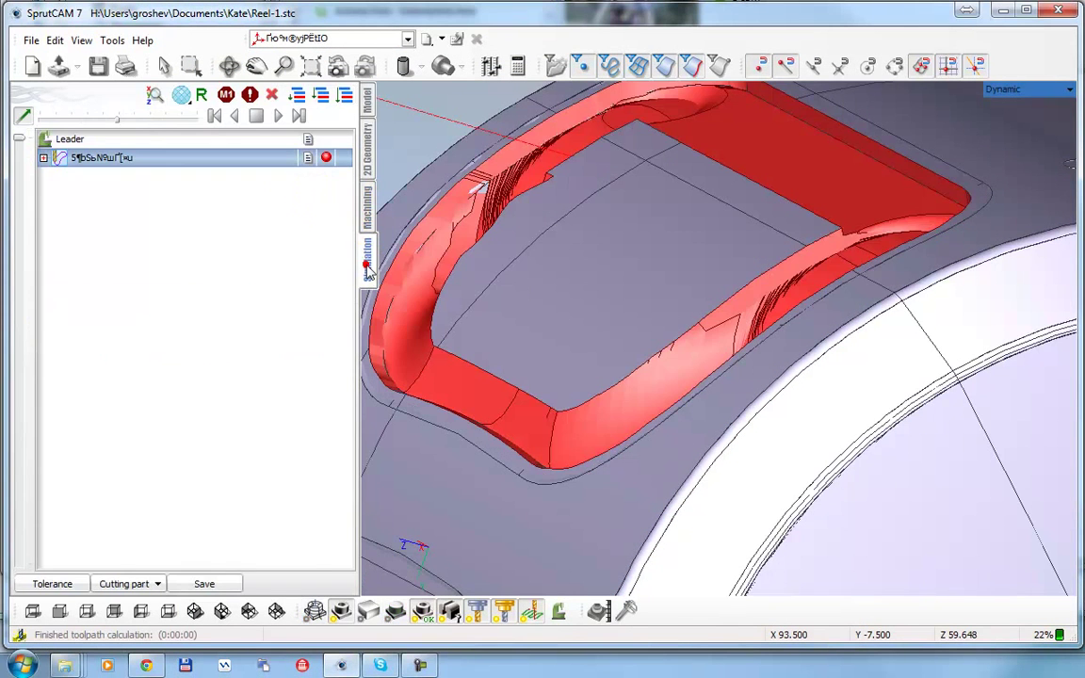
pyautogui.click(271, 95)
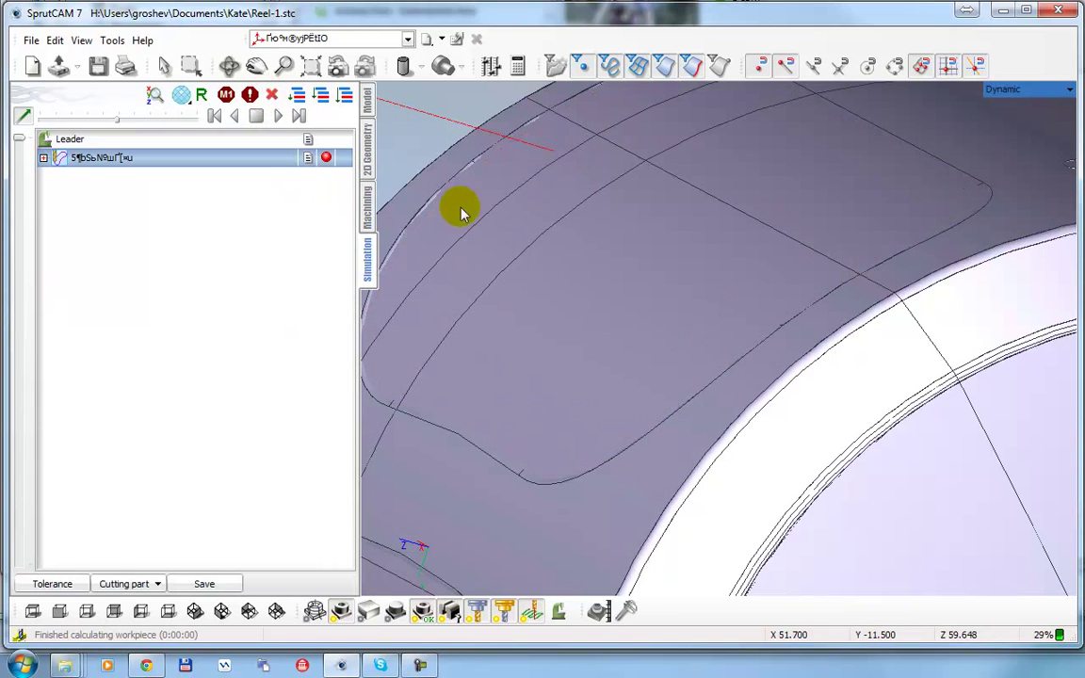
pyautogui.click(278, 116)
pyautogui.moveTo(419, 229); pyautogui.dragTo(664, 351)
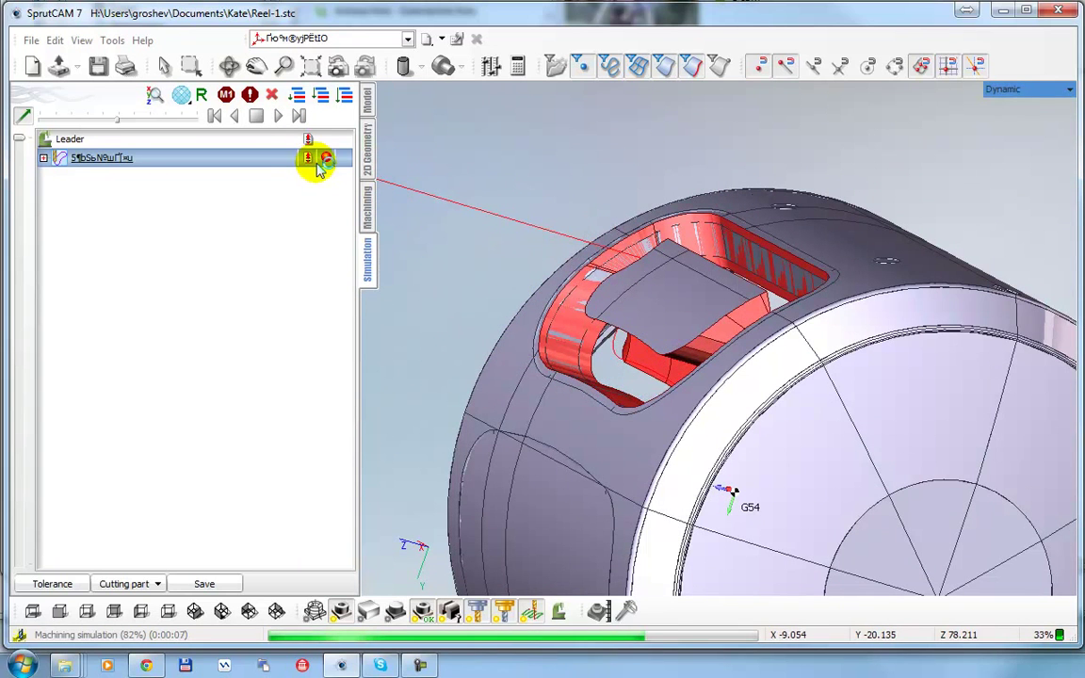
# Step: Expand the operation's command list and examine the flagged GOTO approach move against the cut side window
pyautogui.click(45, 158)
pyautogui.click(222, 251)
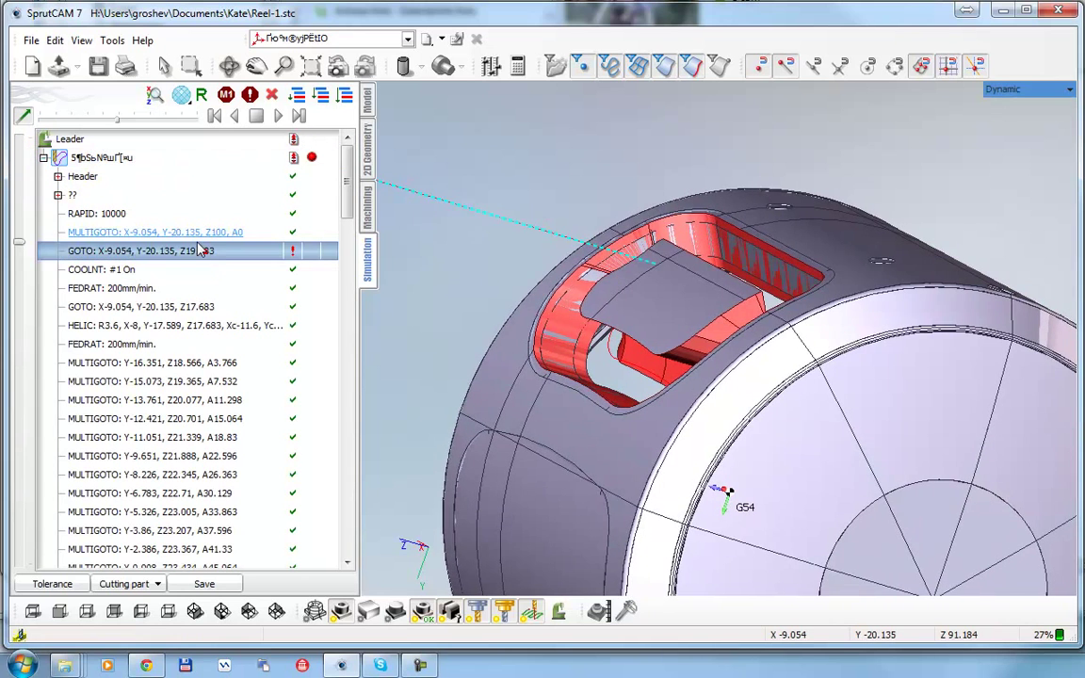
pyautogui.moveTo(646, 260)
pyautogui.mouseDown(button='middle')
pyautogui.moveTo(676, 278)
pyautogui.moveTo(647, 260)
pyautogui.mouseUp(button='middle')
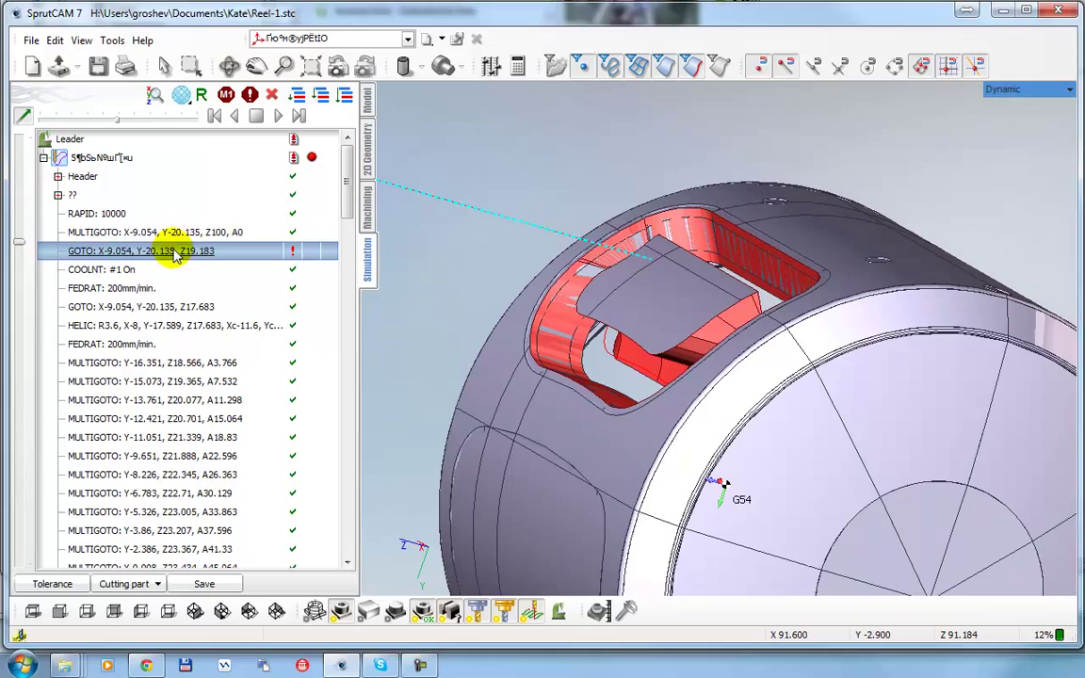
pyautogui.doubleClick(174, 252)
pyautogui.click(292, 208)
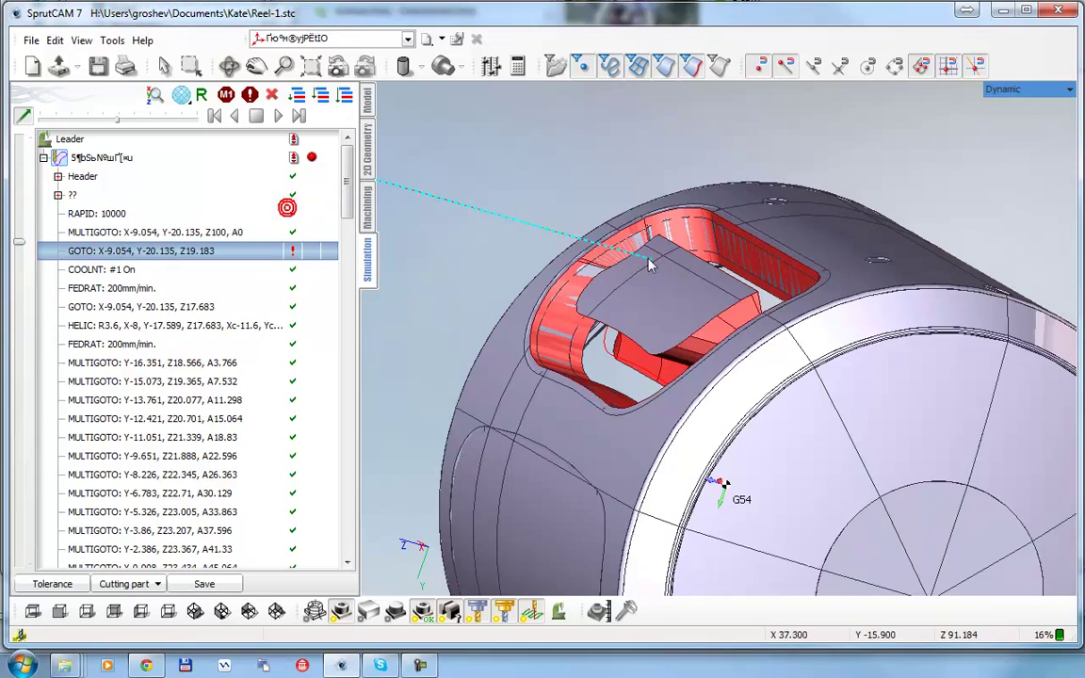
pyautogui.scroll(4, 644, 241)
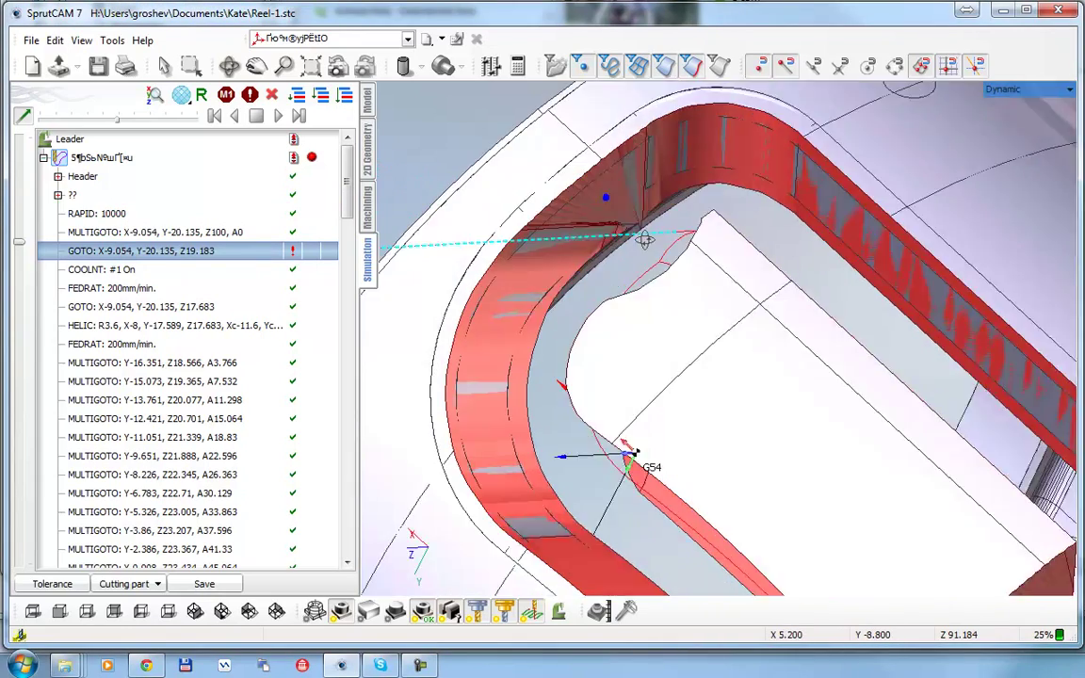
pyautogui.moveTo(645, 241)
pyautogui.mouseDown(button='middle')
pyautogui.moveTo(647, 269)
pyautogui.moveTo(640, 234)
pyautogui.mouseUp(button='middle')
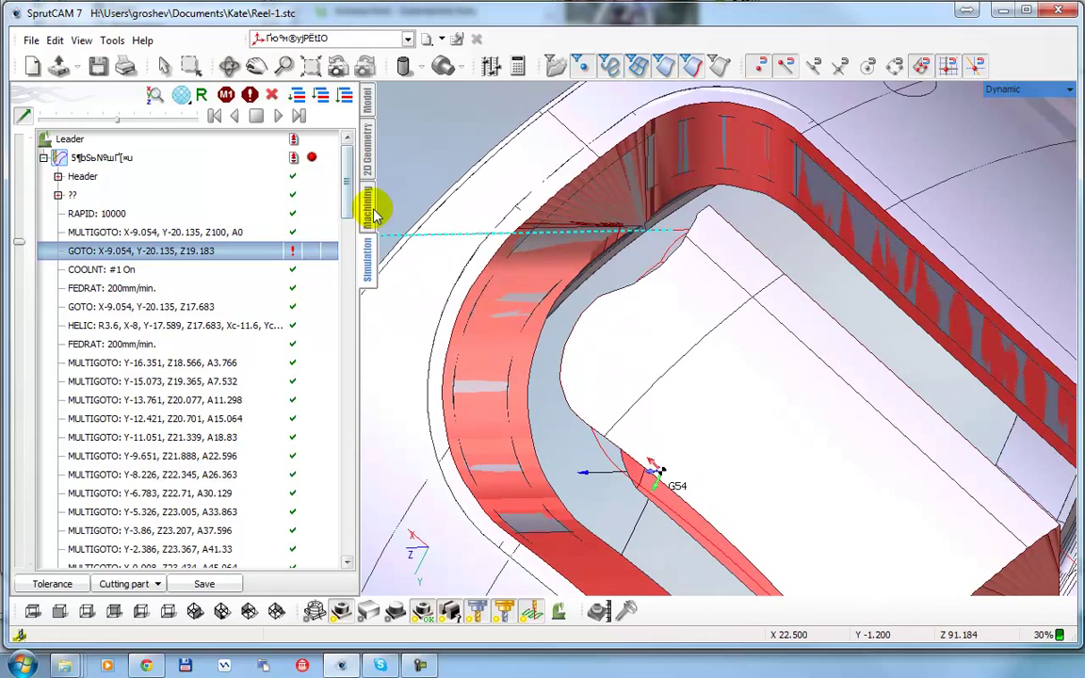
# Step: Set the arc approach's safe distance to an absolute value of 9 in the lead-in parameters and recalculate the toolpath
pyautogui.click(368, 203)
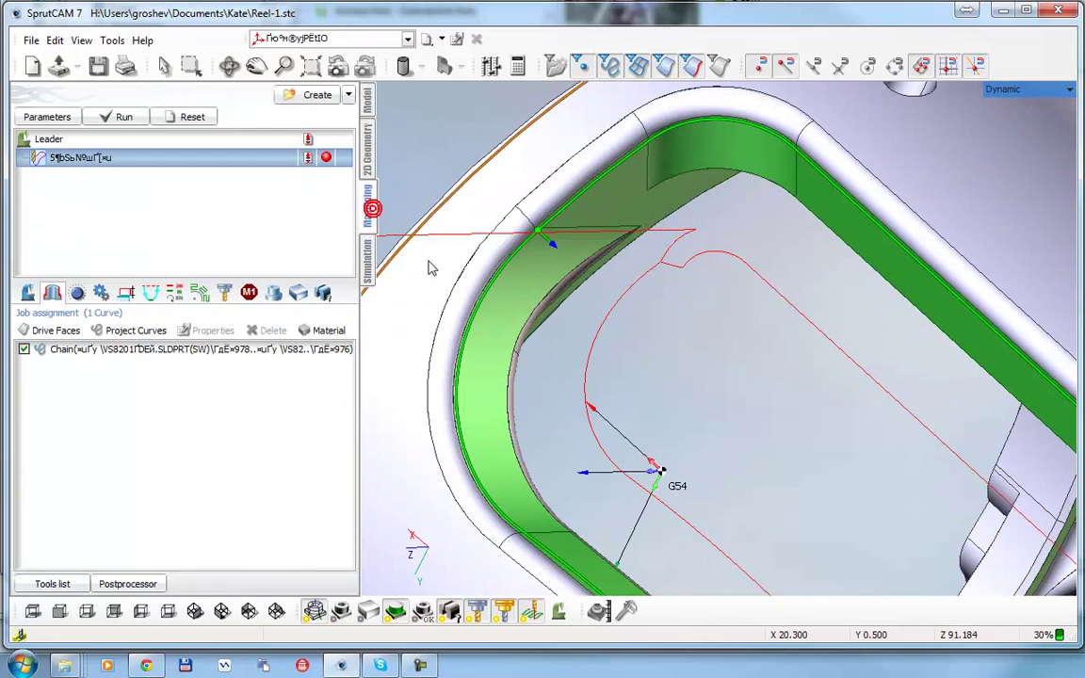
pyautogui.click(46, 118)
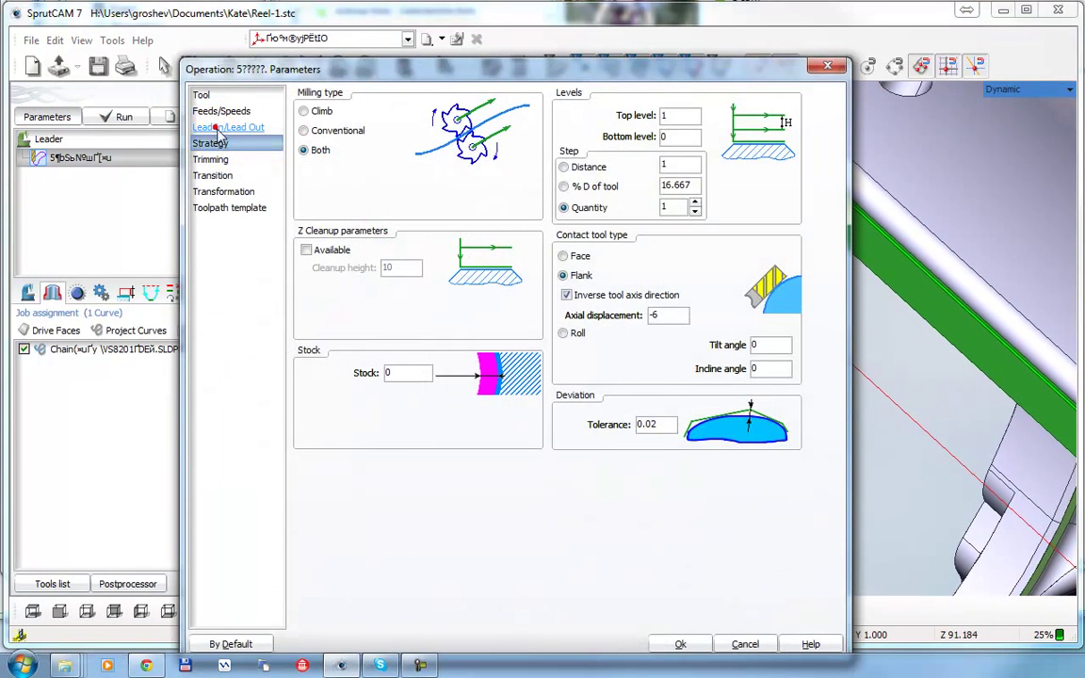
pyautogui.click(218, 128)
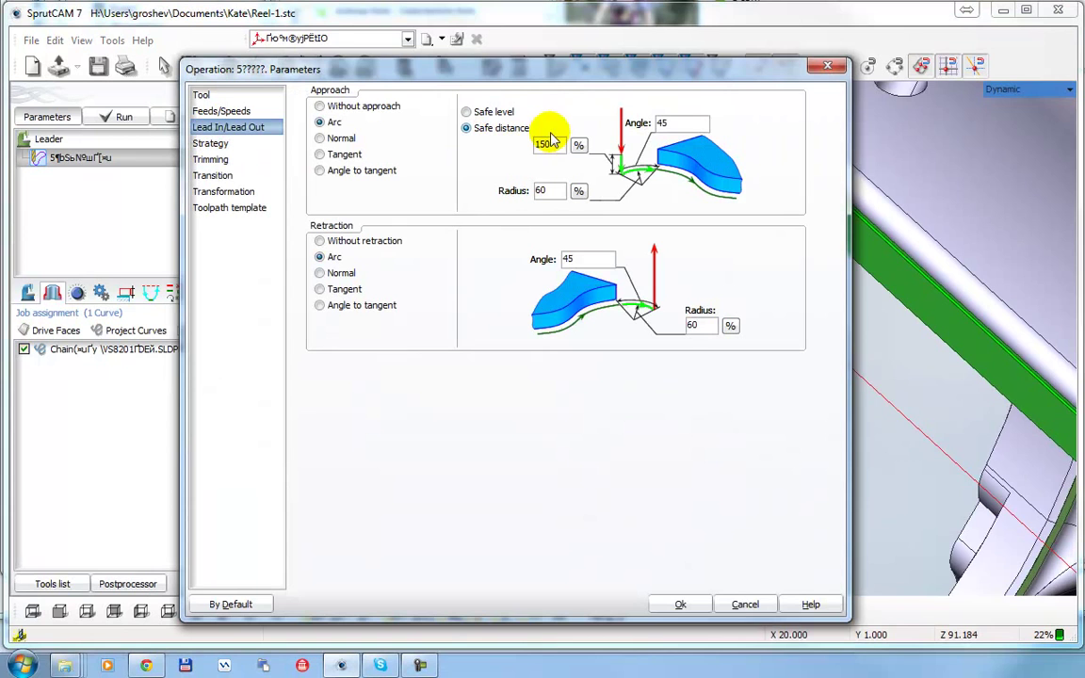
pyautogui.click(549, 143)
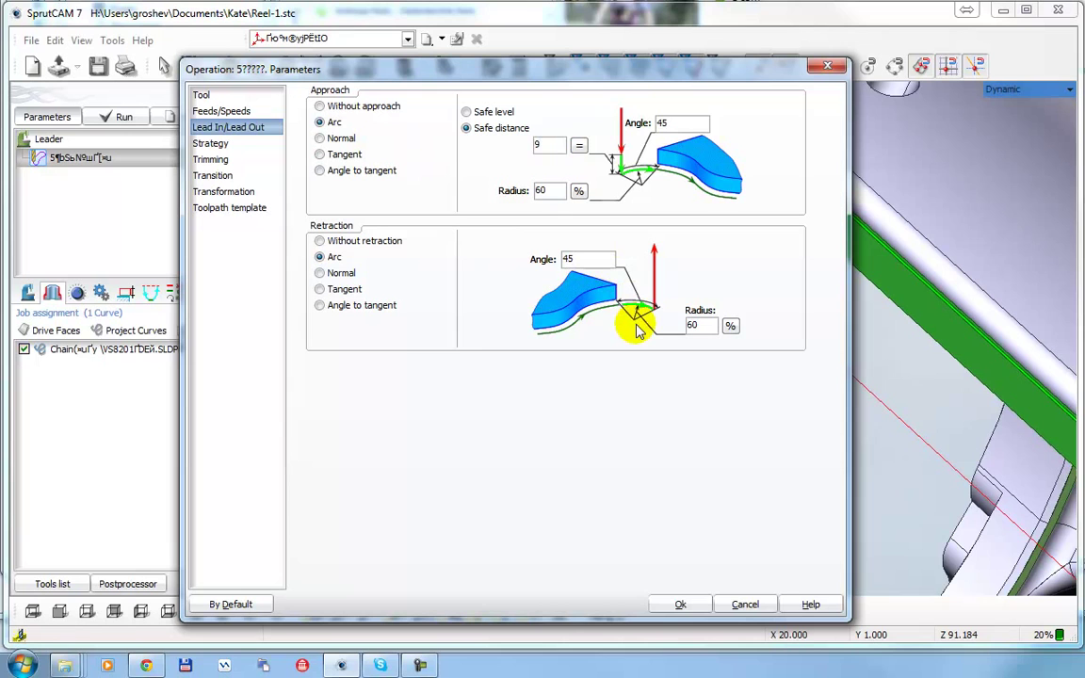
pyautogui.click(680, 604)
pyautogui.scroll(-5, 515, 283)
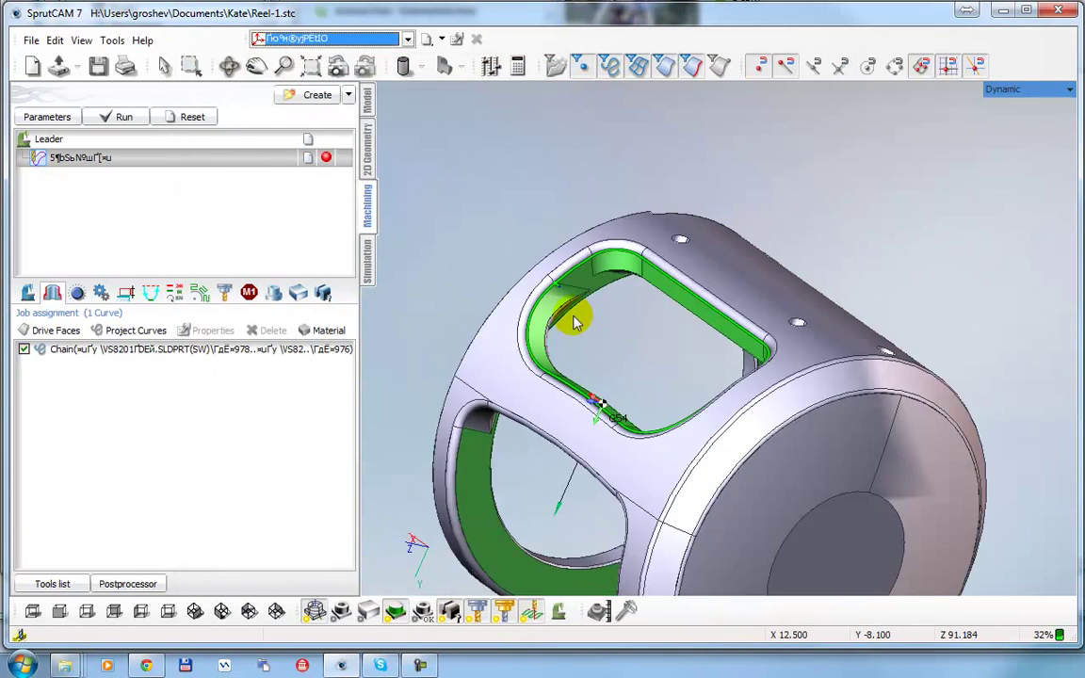
pyautogui.moveTo(559, 291)
pyautogui.mouseDown(button='middle')
pyautogui.moveTo(586, 311)
pyautogui.moveTo(602, 296)
pyautogui.moveTo(554, 296)
pyautogui.mouseUp(button='middle')
pyautogui.click(129, 120)
# Step: Select the edge chain around the large window beside the first one and add it as a project curve to the job assignment
pyautogui.scroll(3, 575, 296)
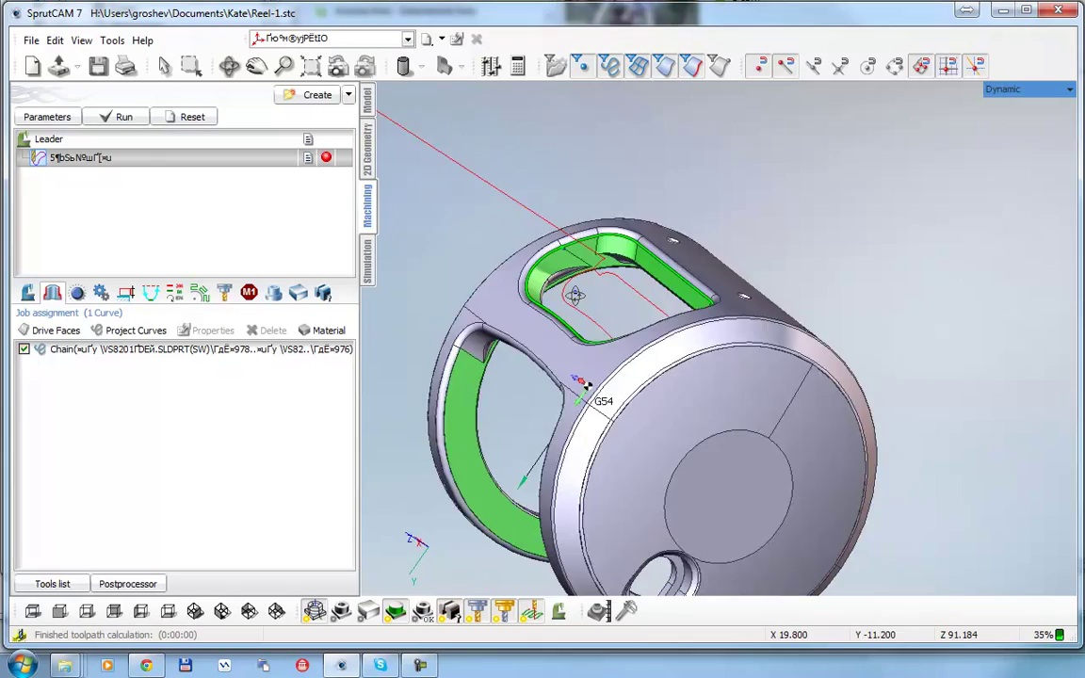
pyautogui.moveTo(574, 295); pyautogui.dragTo(452, 323)
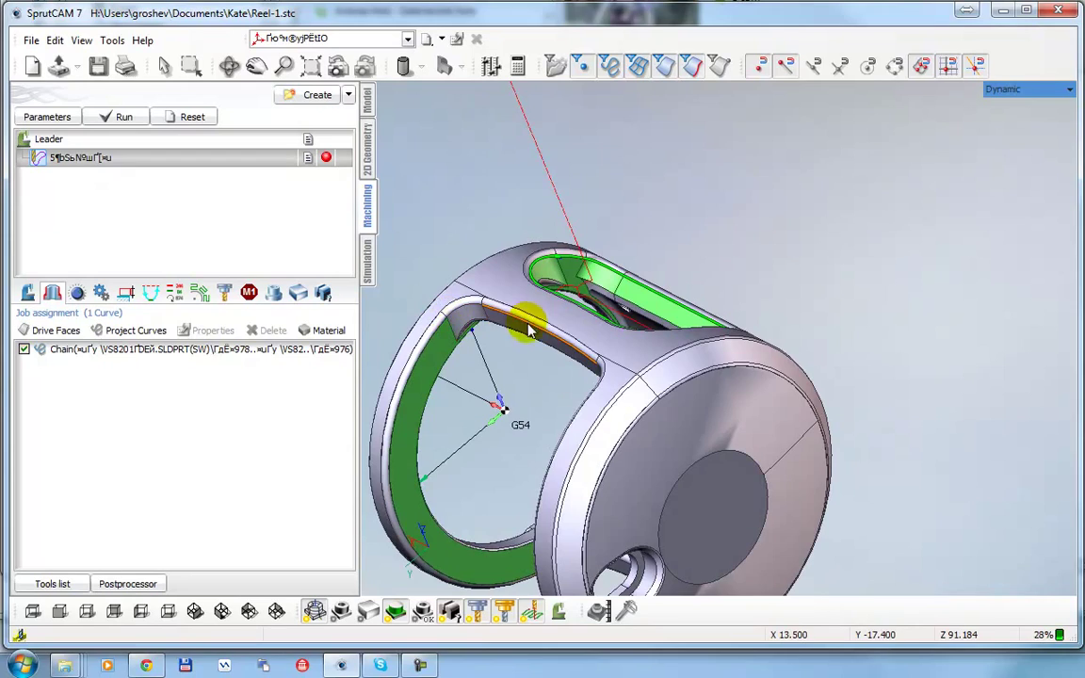
pyautogui.moveTo(529, 329); pyautogui.dragTo(504, 242)
pyautogui.moveTo(610, 403); pyautogui.dragTo(480, 296)
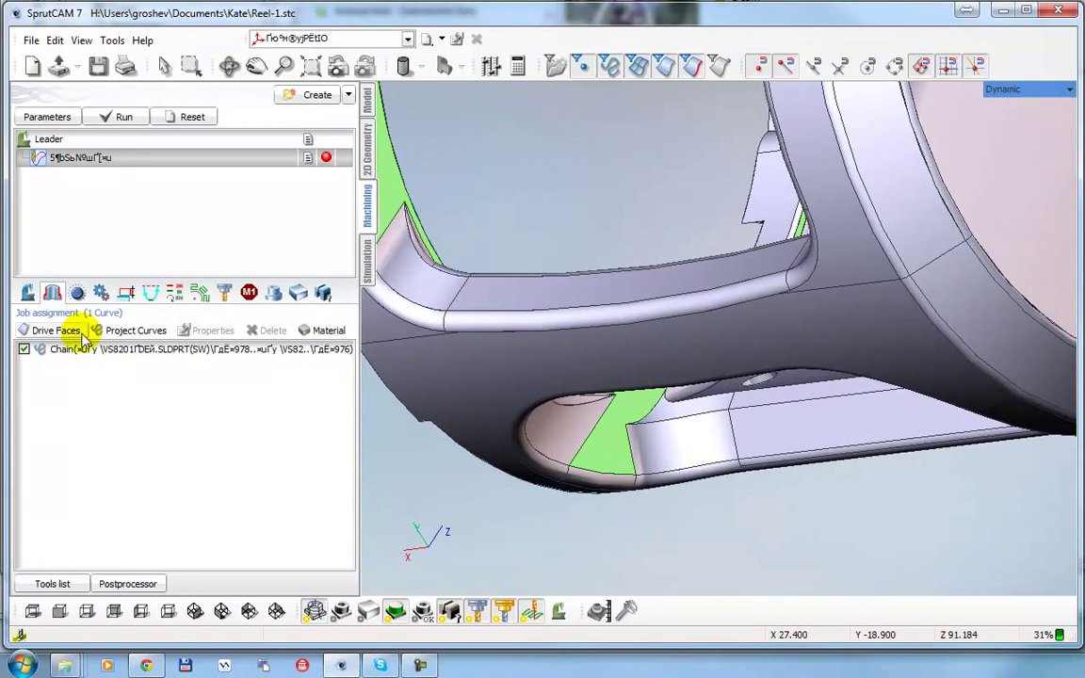
pyautogui.click(152, 350)
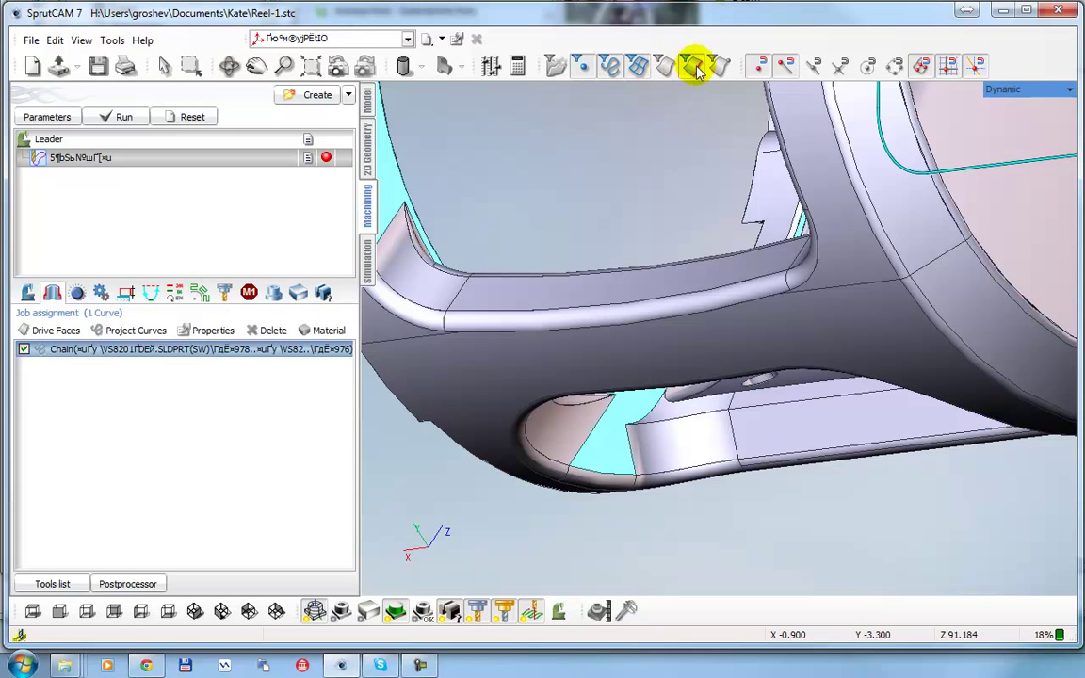
pyautogui.scroll(-5, 640, 353)
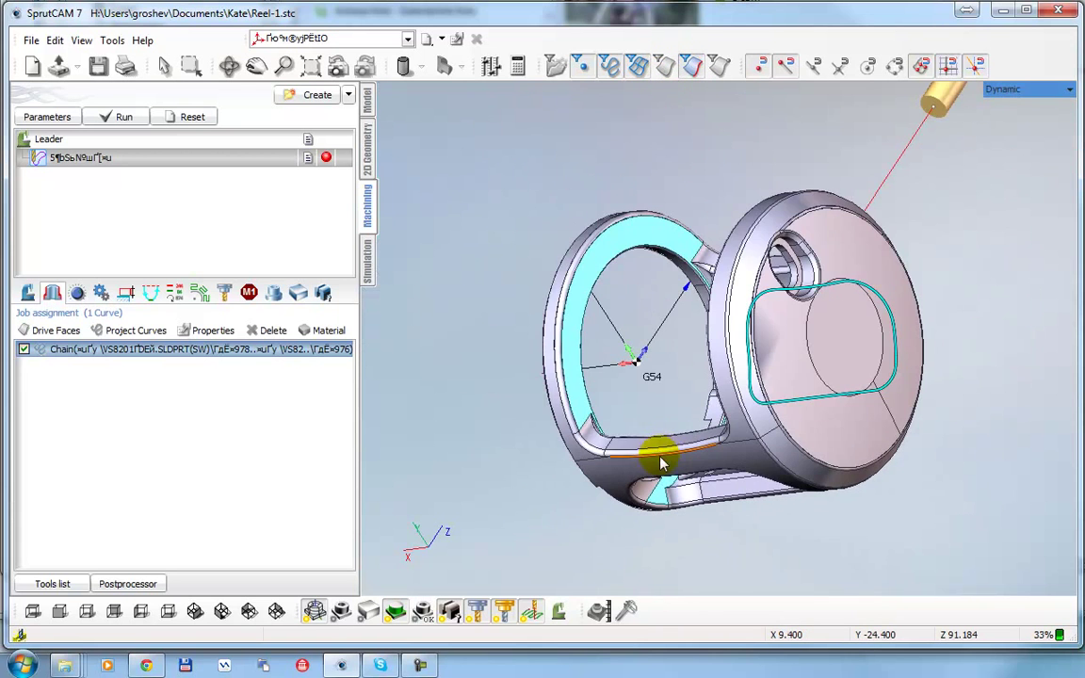
pyautogui.scroll(2, 612, 440)
pyautogui.click(631, 457)
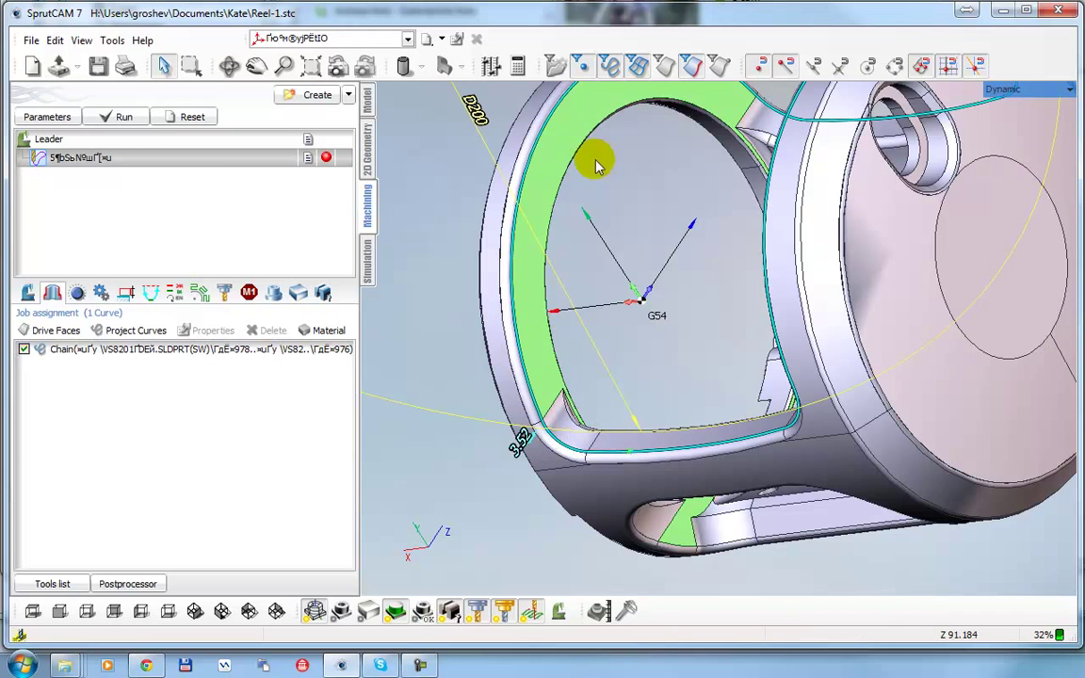
pyautogui.moveTo(596, 160); pyautogui.dragTo(675, 338, button='right')
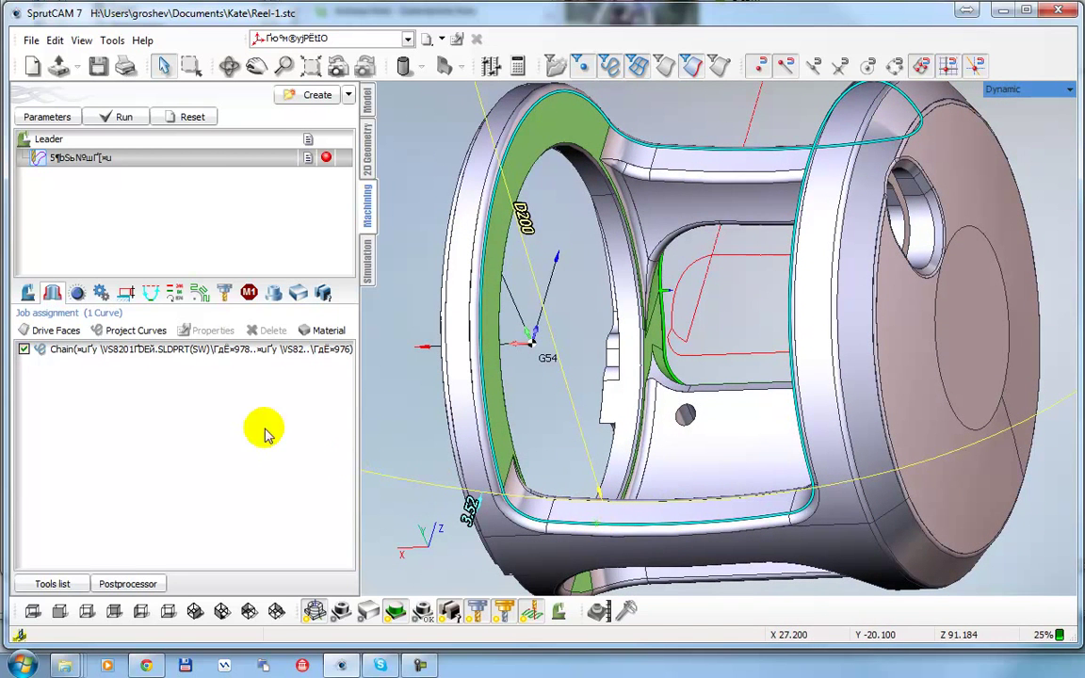
pyautogui.click(137, 331)
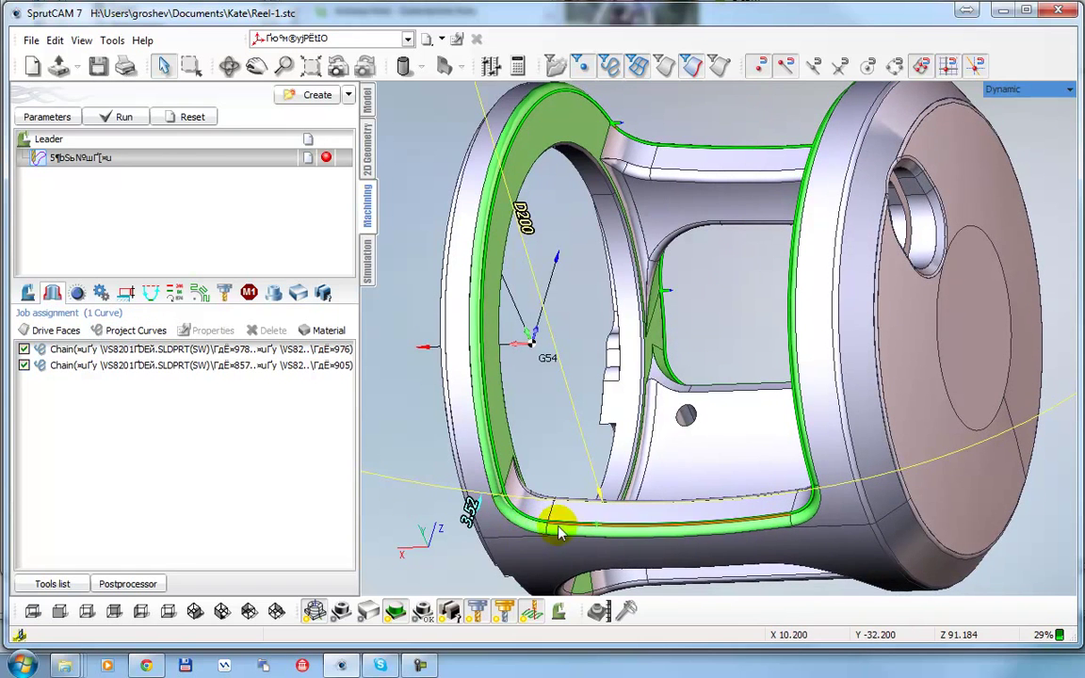
# Step: Enable Alternate front side for the second window's curve chain
pyautogui.moveTo(559, 533); pyautogui.dragTo(827, 452, button='right')
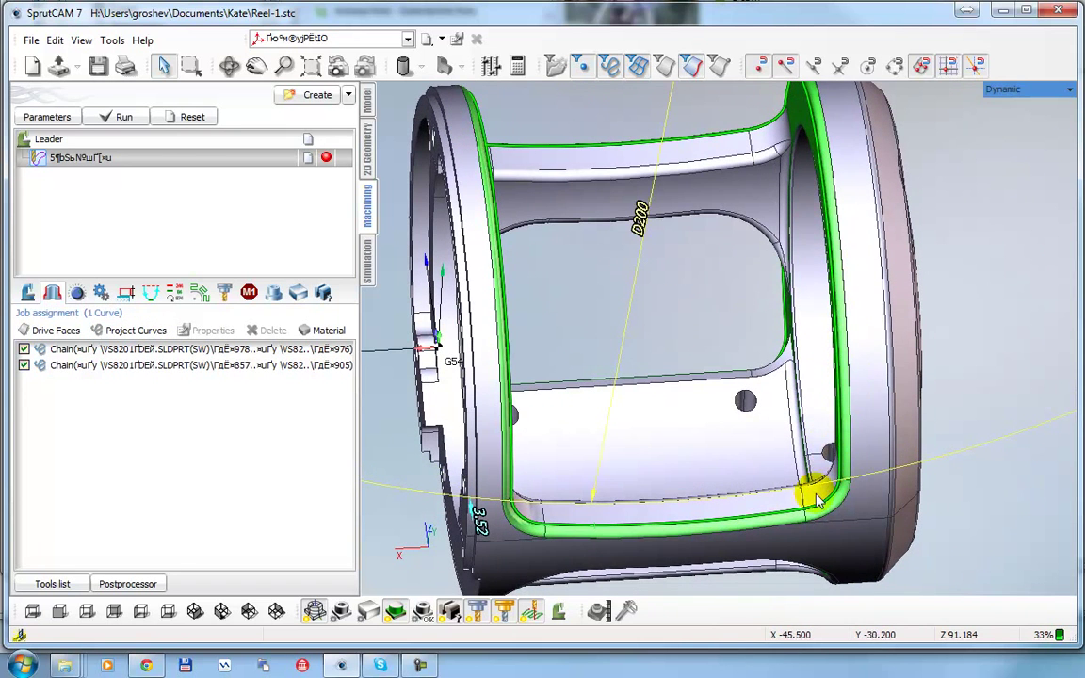
pyautogui.moveTo(688, 509); pyautogui.dragTo(648, 426, button='right')
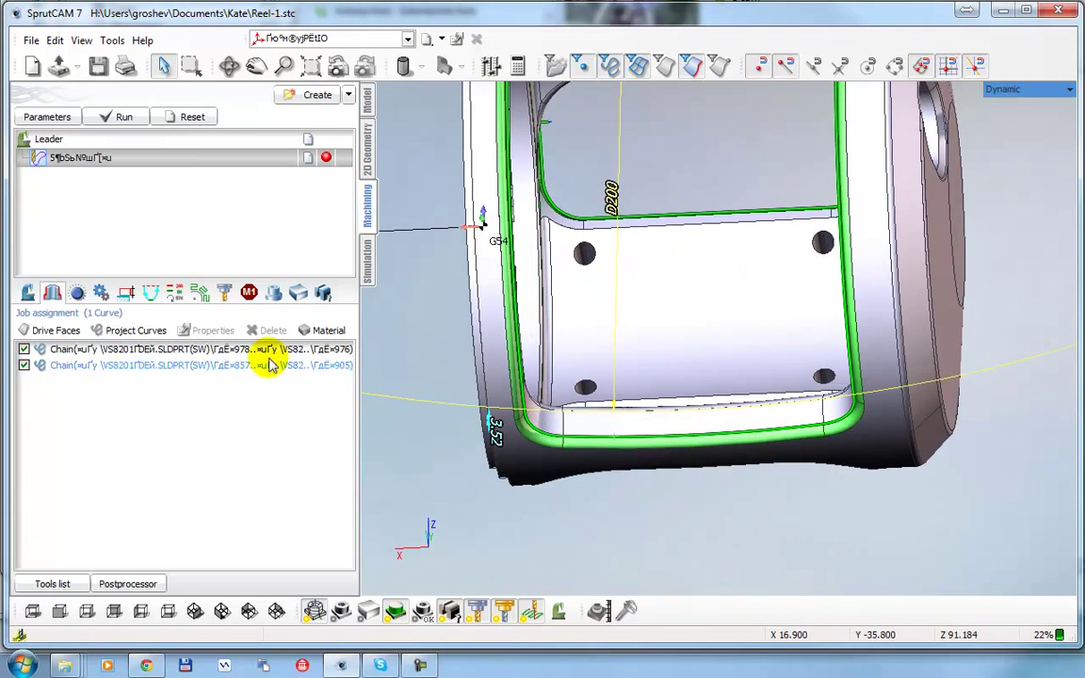
pyautogui.click(179, 370)
pyautogui.click(216, 330)
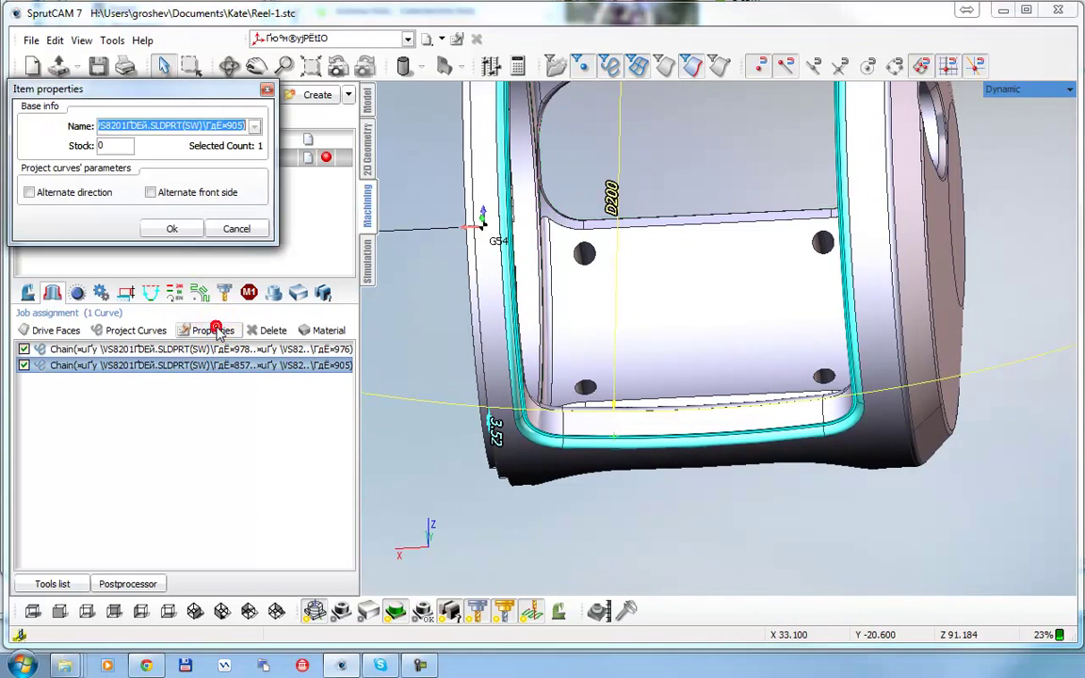
pyautogui.click(150, 195)
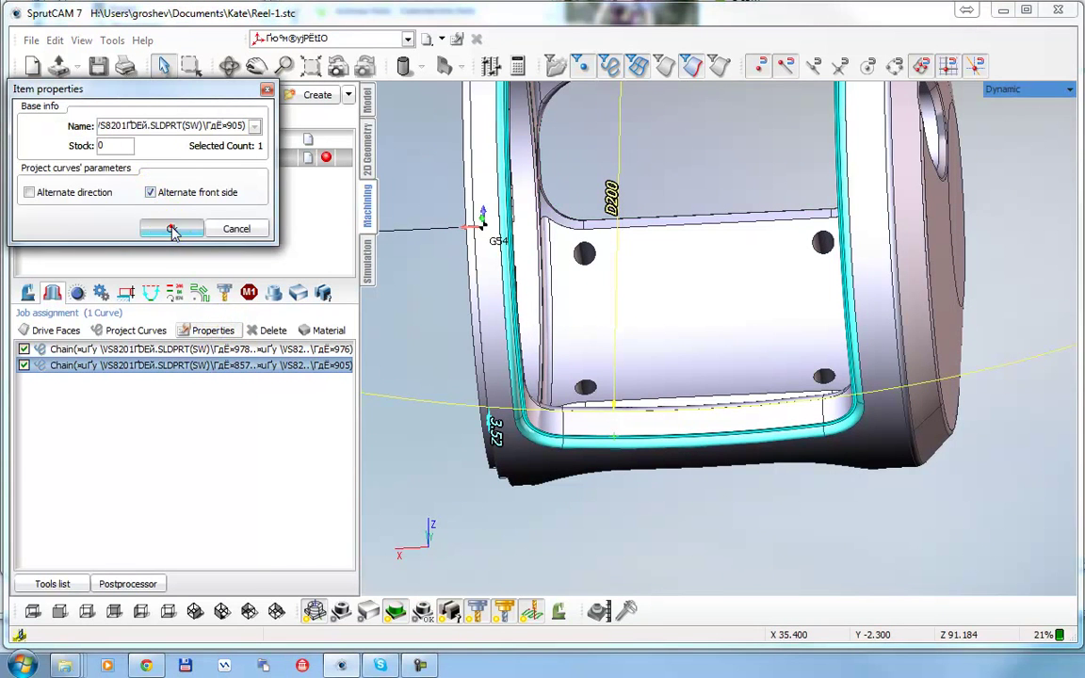
pyautogui.click(173, 232)
# Step: Select the edge chain around the remaining unassigned side window and add it as a third project curve
pyautogui.moveTo(516, 380); pyautogui.dragTo(544, 348, button='right')
pyautogui.moveTo(501, 381); pyautogui.dragTo(545, 340, button='right')
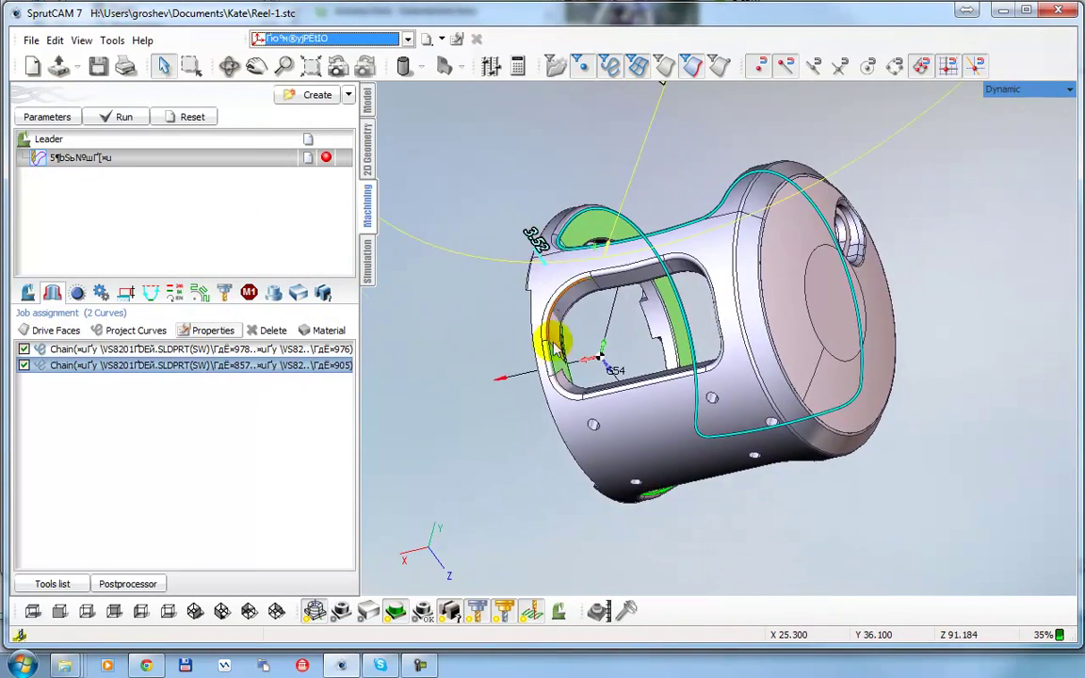
pyautogui.scroll(5, 552, 351)
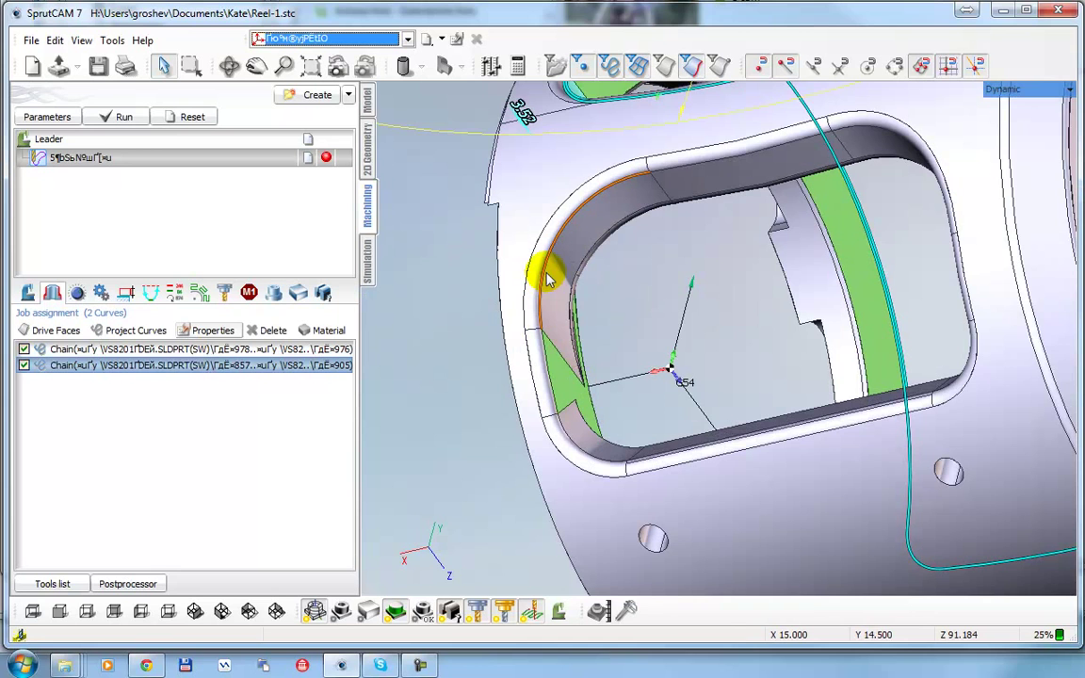
pyautogui.click(546, 278)
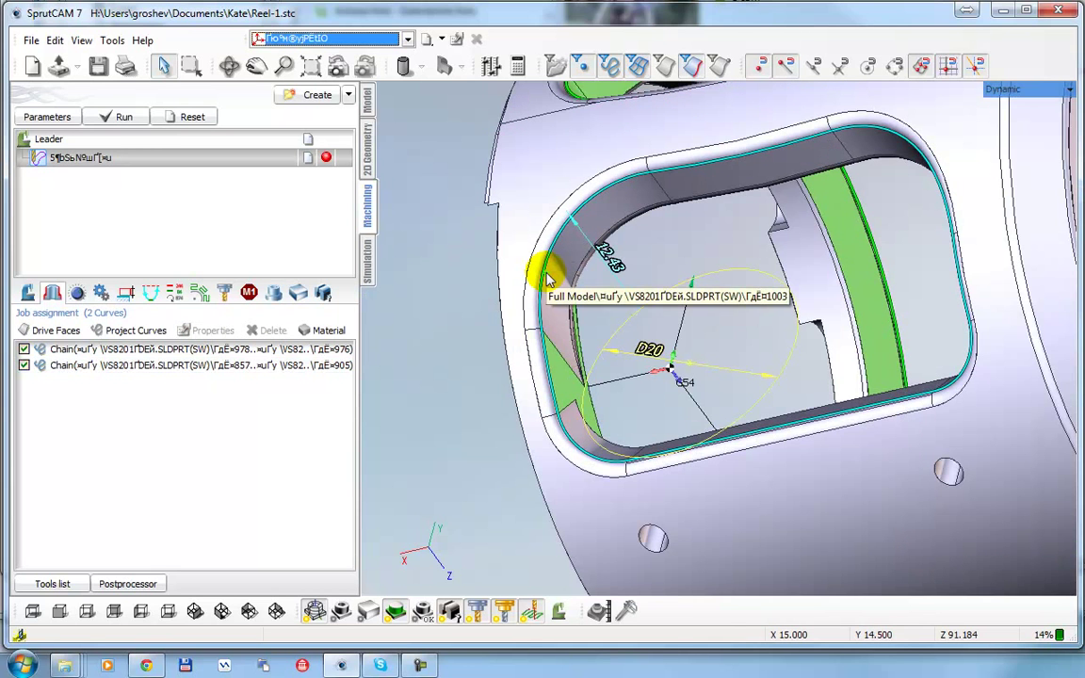
pyautogui.click(123, 334)
# Step: Enable Alternate front side in the properties of the third window's curve chain
pyautogui.click(132, 381)
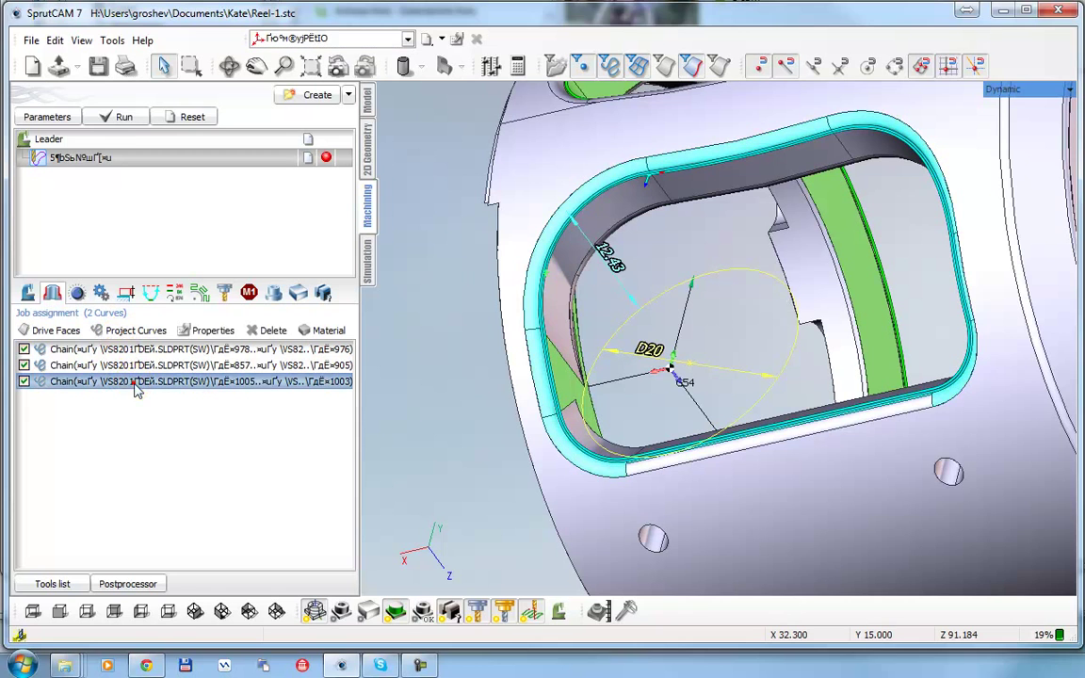
pyautogui.click(213, 330)
pyautogui.click(185, 193)
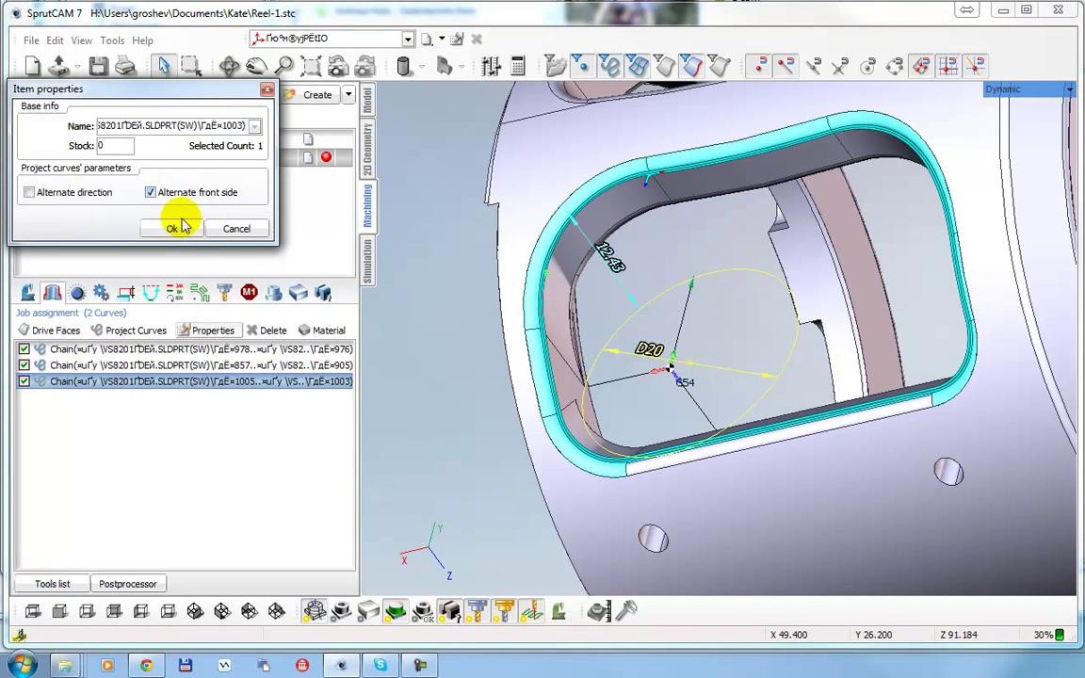
pyautogui.click(173, 230)
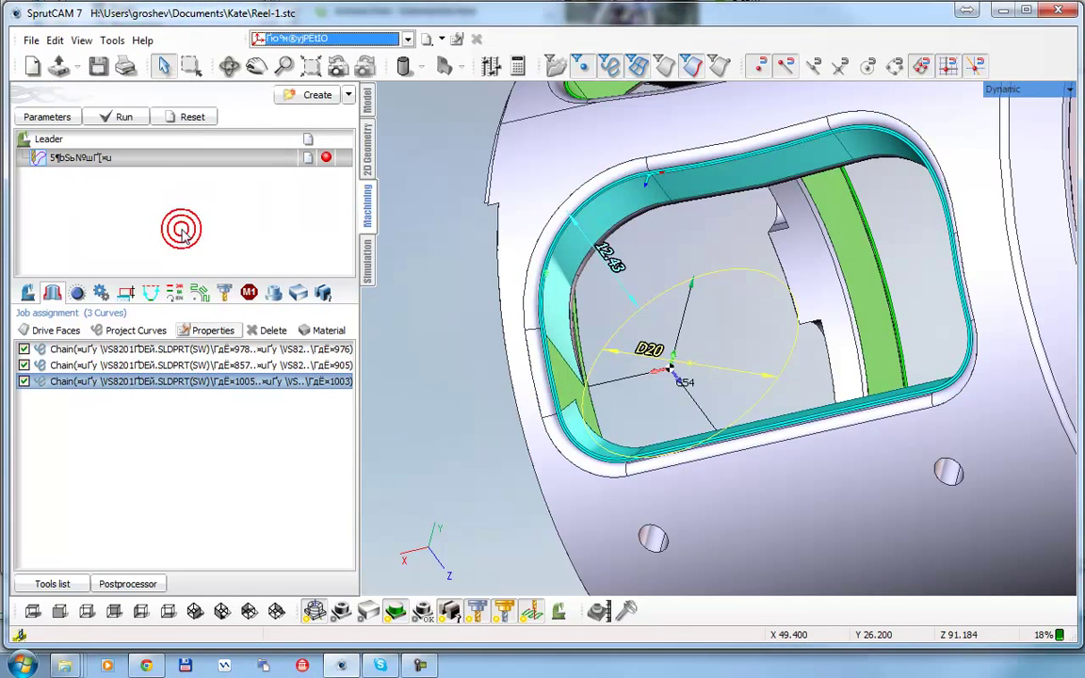
# Step: Recalculate the operation's toolpath for the three window curves and view it around the whole part
pyautogui.click(120, 117)
pyautogui.scroll(-3, 491, 247)
pyautogui.moveTo(492, 247); pyautogui.dragTo(479, 518, button='middle')
pyautogui.scroll(-4, 520, 360)
pyautogui.moveTo(479, 519); pyautogui.dragTo(455, 442, button='right')
# Step: Display the machine around the workpiece in simulation mode, reduce the simulation speed and start simulating the window milling
pyautogui.click(368, 271)
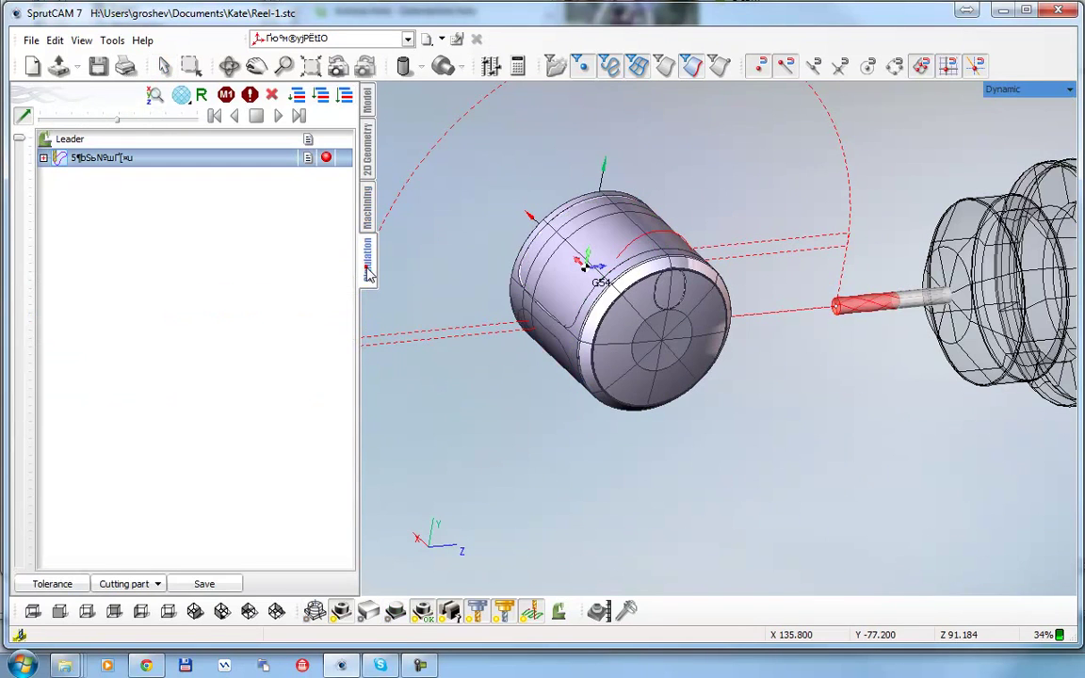
pyautogui.click(559, 612)
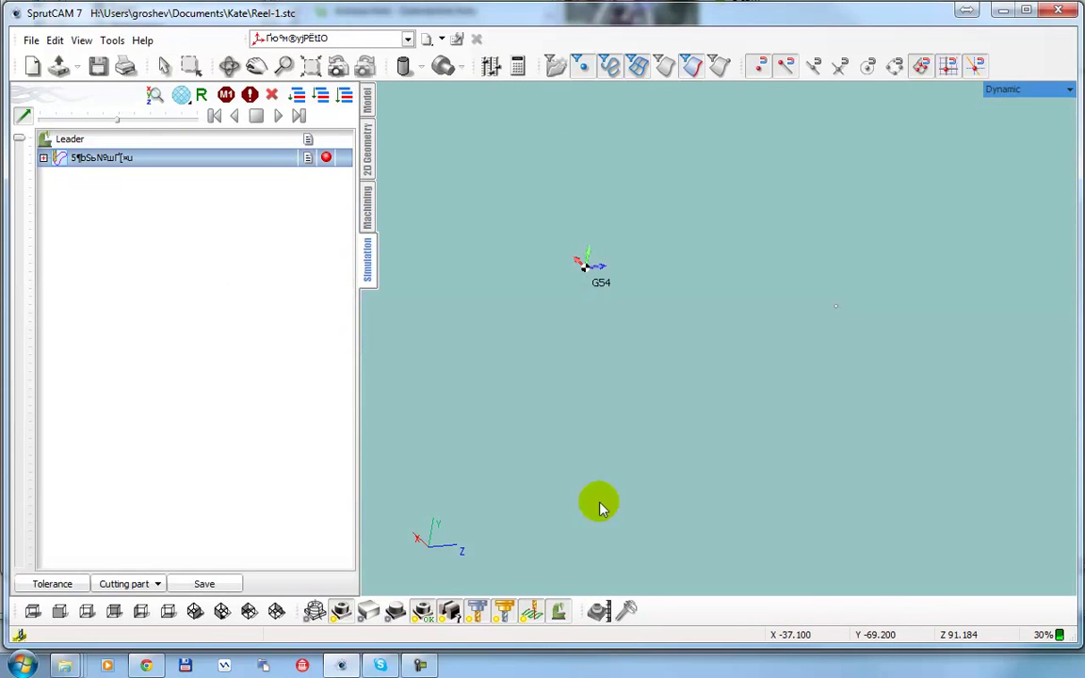
pyautogui.scroll(-8, 606, 383)
pyautogui.moveTo(607, 382); pyautogui.dragTo(602, 385, button='right')
pyautogui.scroll(-2, 606, 382)
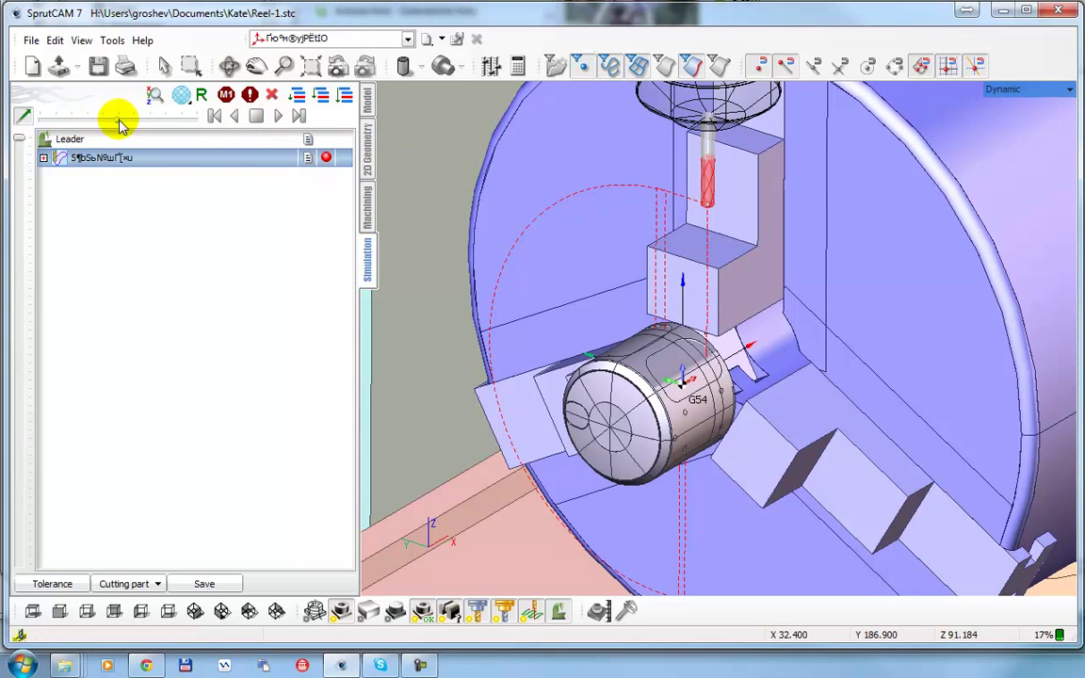
pyautogui.moveTo(119, 120); pyautogui.dragTo(110, 122)
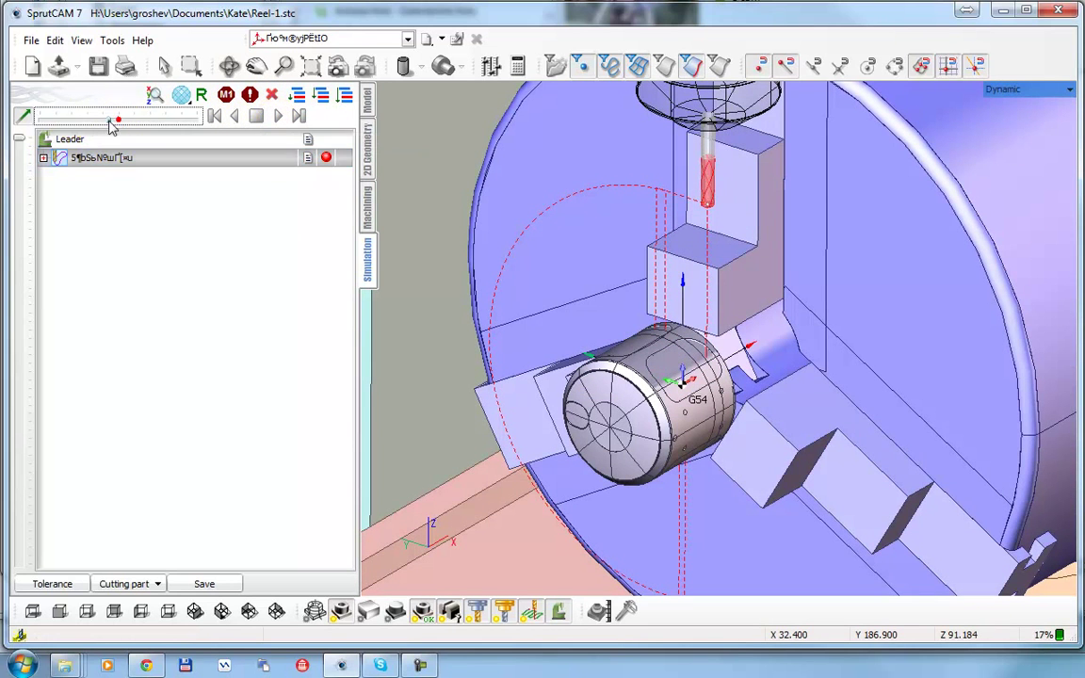
pyautogui.click(276, 115)
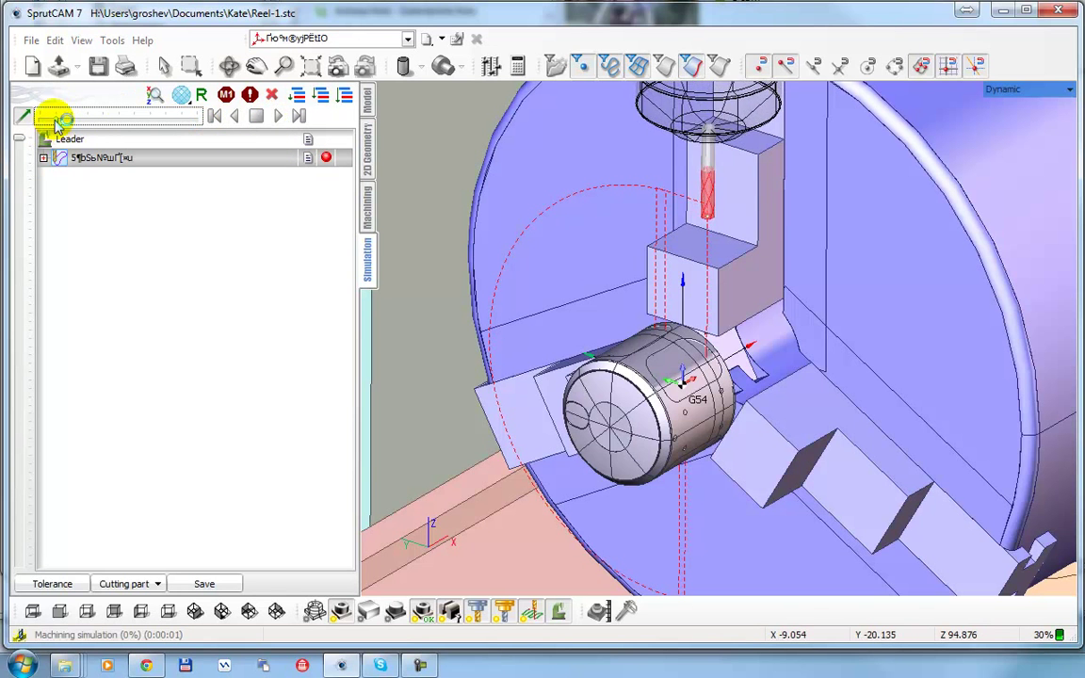